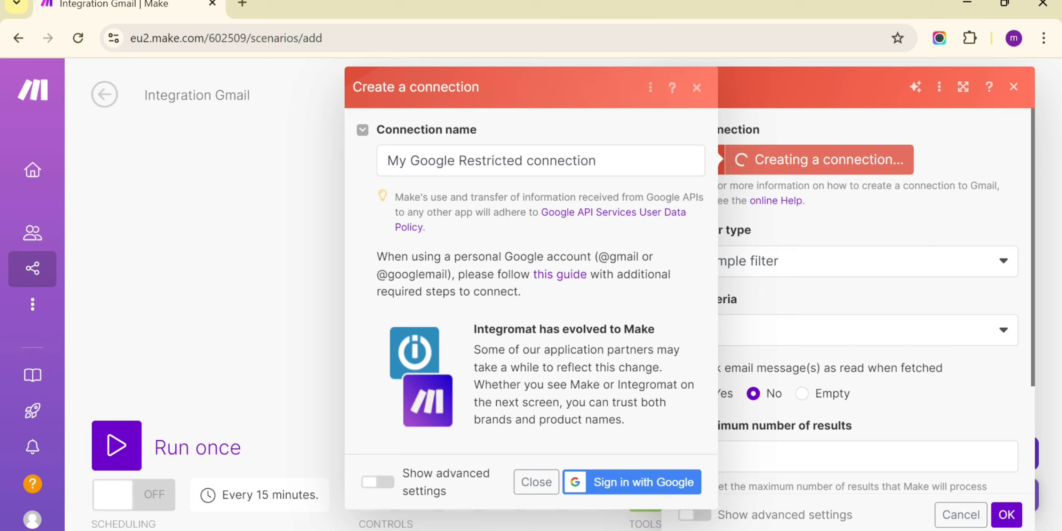
Step: Try to create the Gmail connection by signing in with the Google account and allowing Make ongoing access to its data
left_click(632, 482)
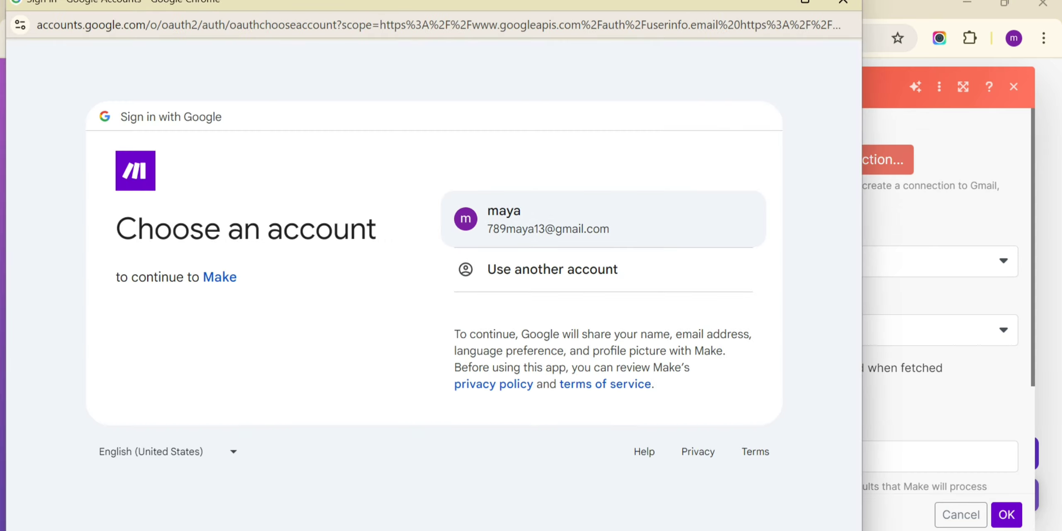
left_click(580, 219)
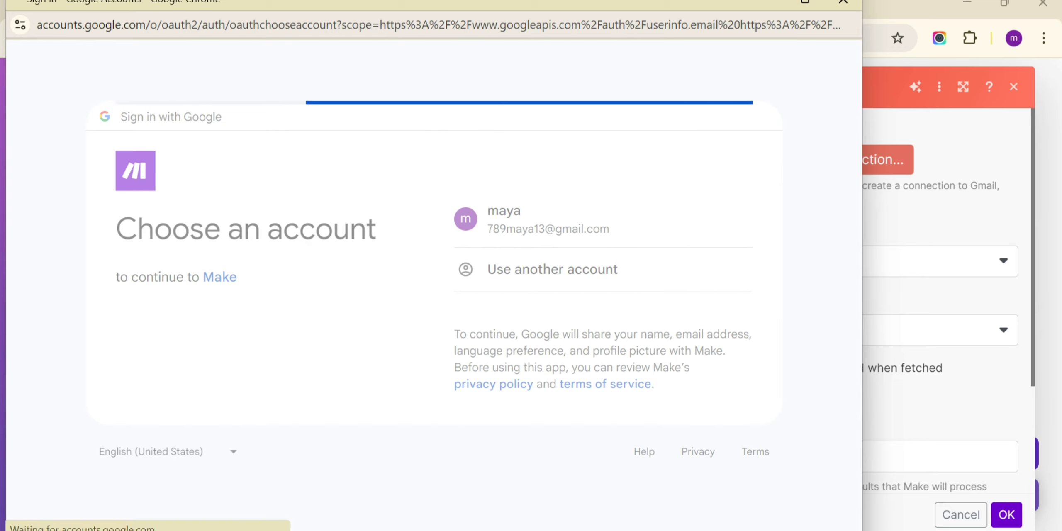
left_click(595, 375)
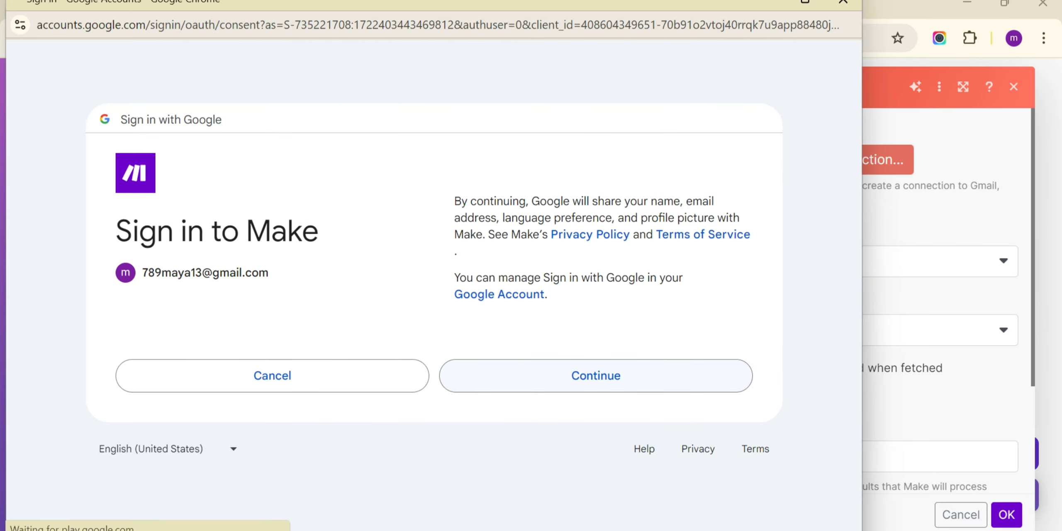
left_click(499, 385)
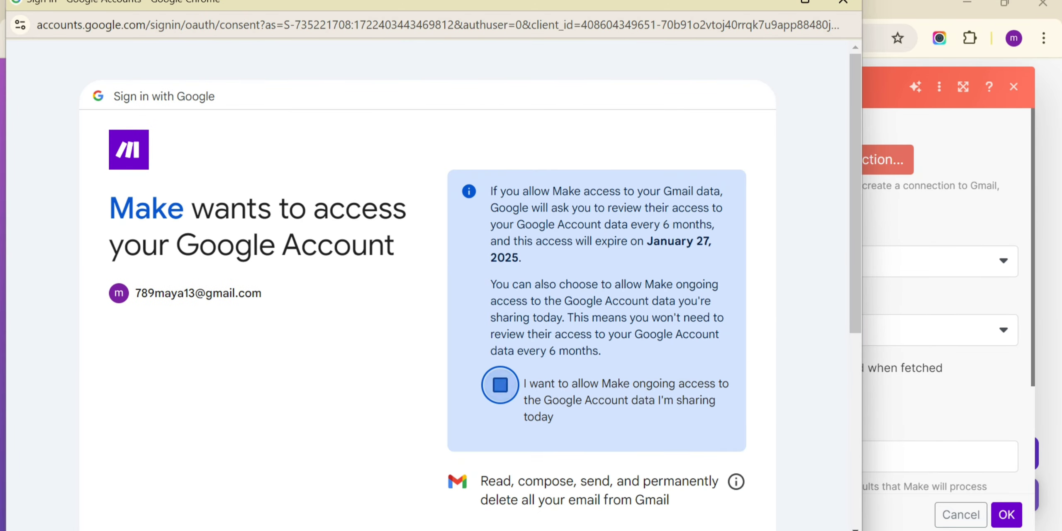
scroll(499, 384, "down", 5)
left_click(589, 399)
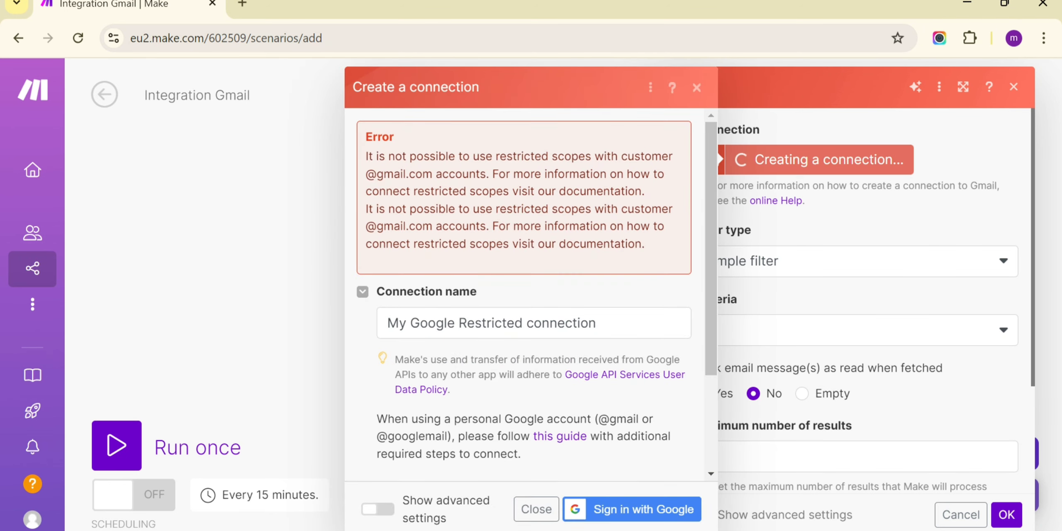
Step: Open the linked guide with the additional steps for connecting a personal Google account
scroll(524, 294, "down", 2)
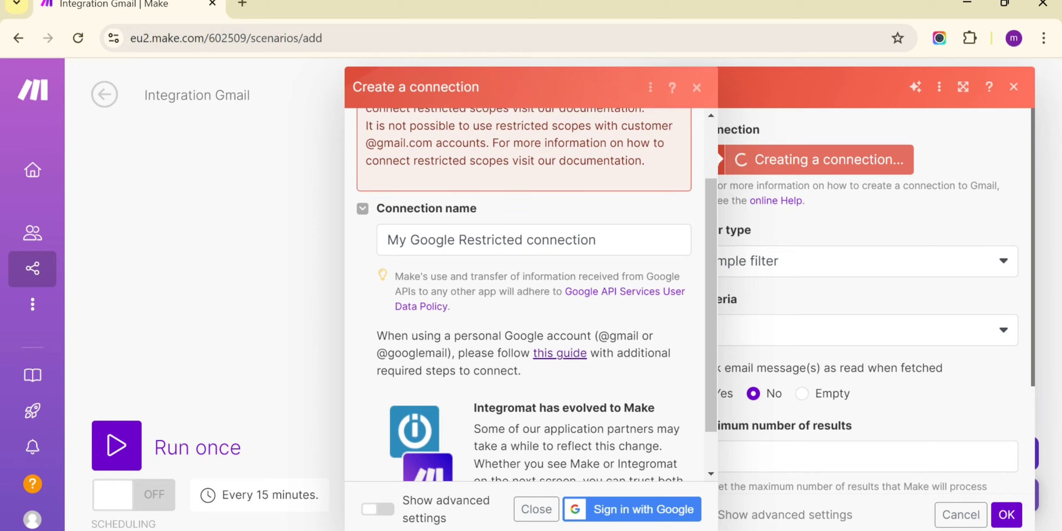
left_click(559, 355)
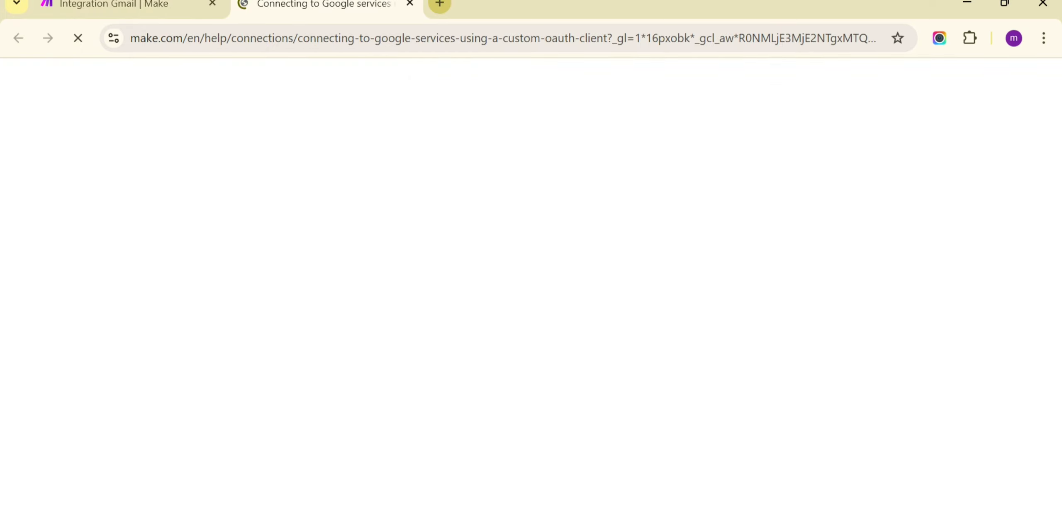
Step: Search the web for "google console" in a new browser tab
left_click(439, 4)
type("goo")
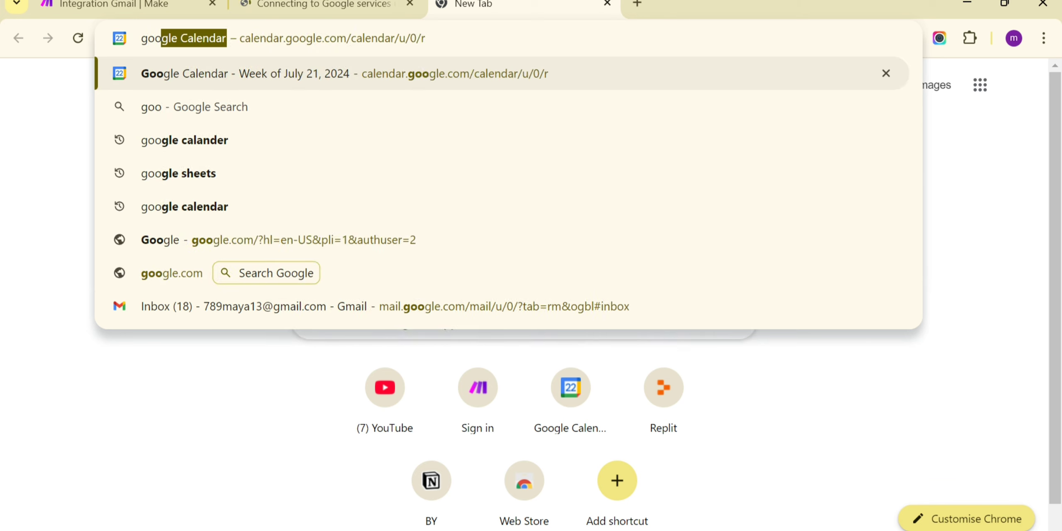
type("gle ")
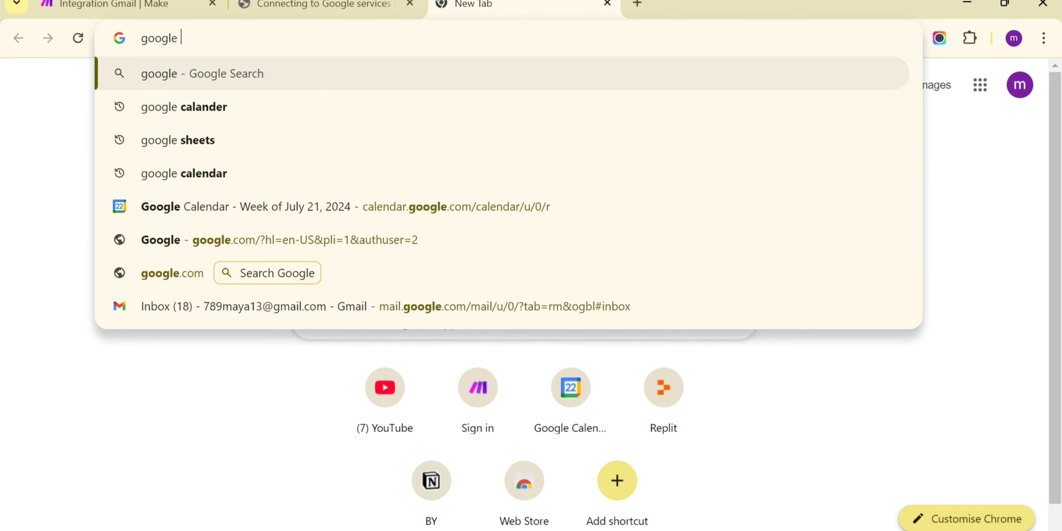
type("co")
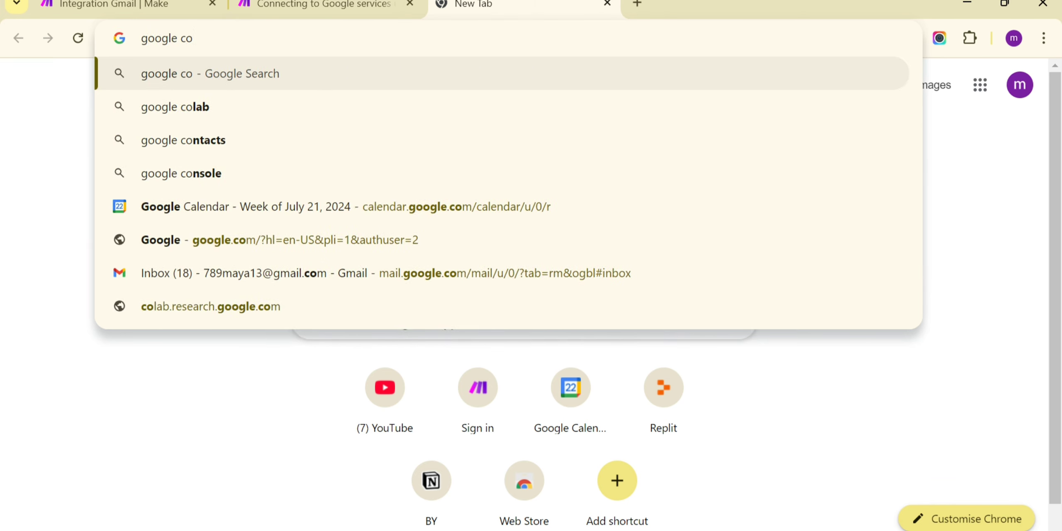
left_click(331, 172)
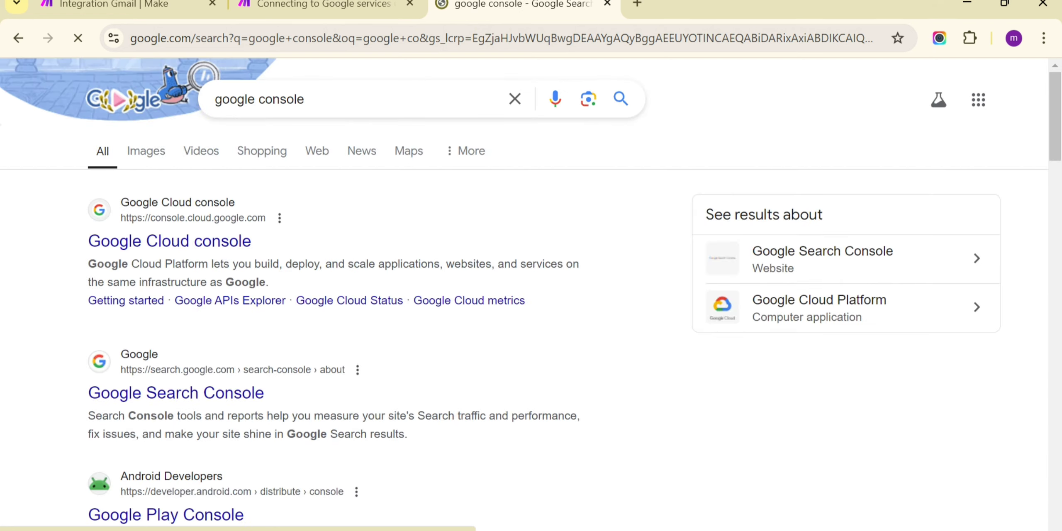
Step: Open the Google Cloud console from the search results and agree to its Terms of Service
left_click(170, 241)
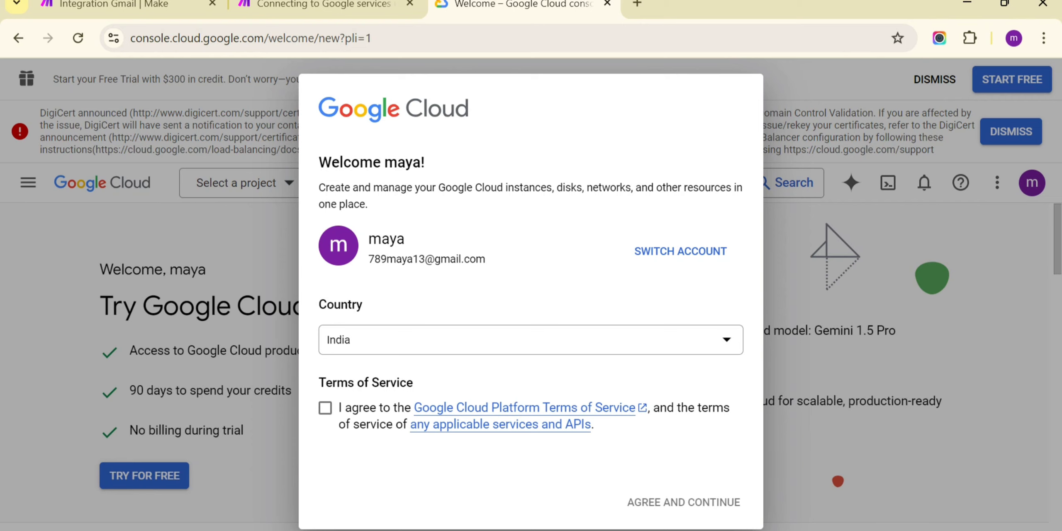
left_click(325, 408)
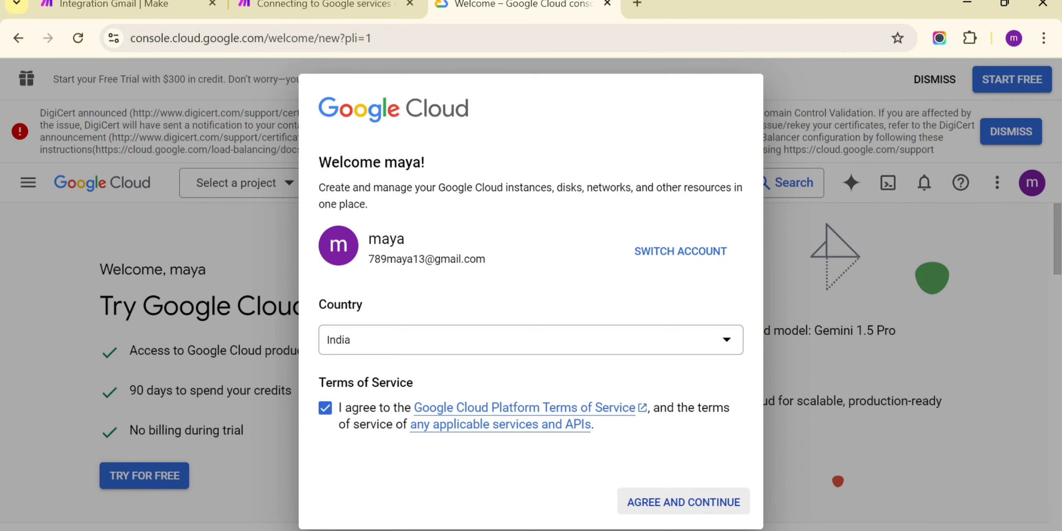
left_click(683, 502)
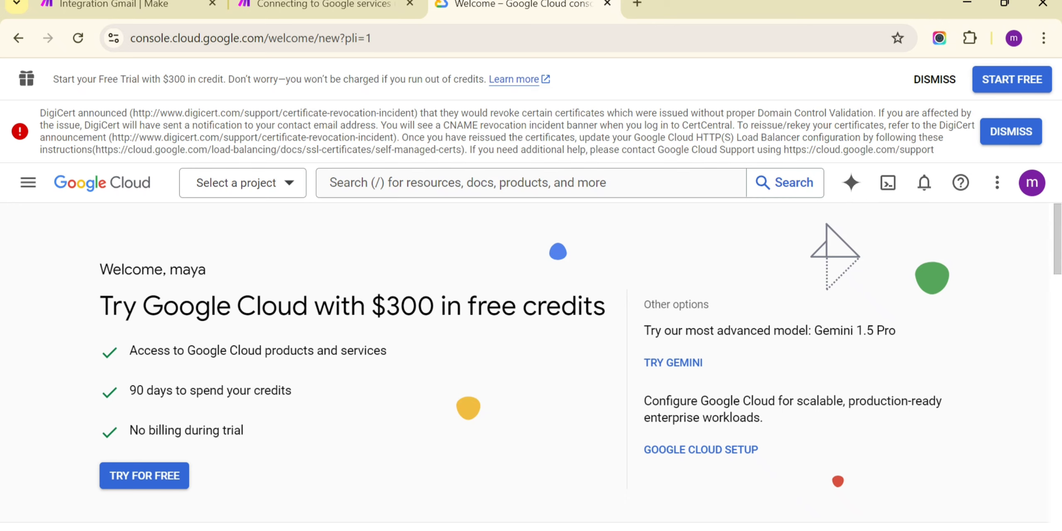
Step: Create a new Google Cloud project named gmail and select it as the active project
left_click(242, 183)
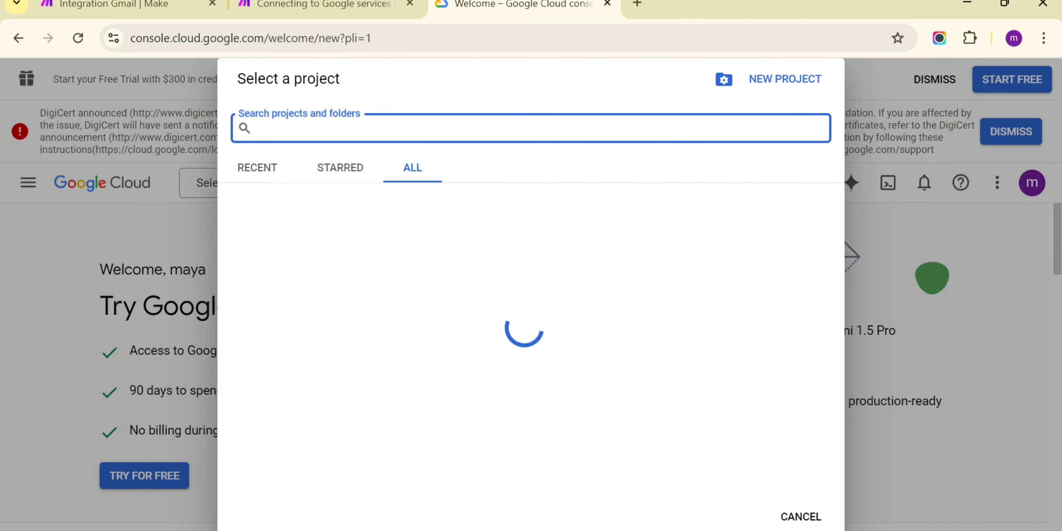
left_click(785, 79)
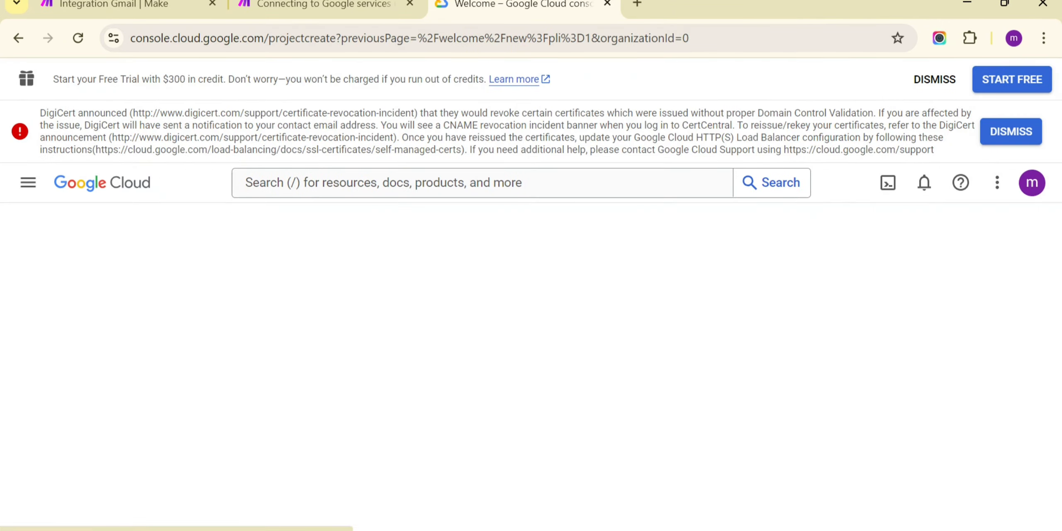
key("BackSpace")
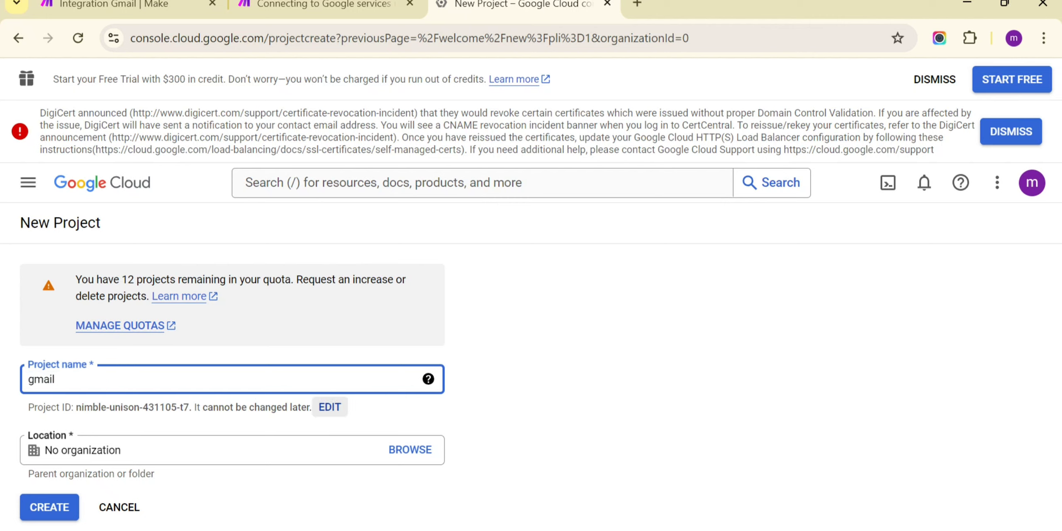
left_click(49, 507)
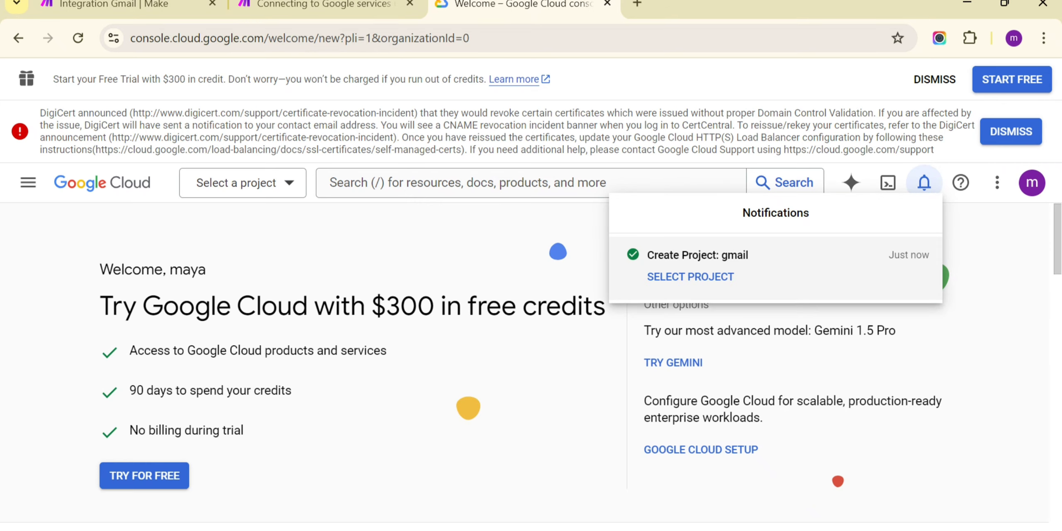
left_click(690, 277)
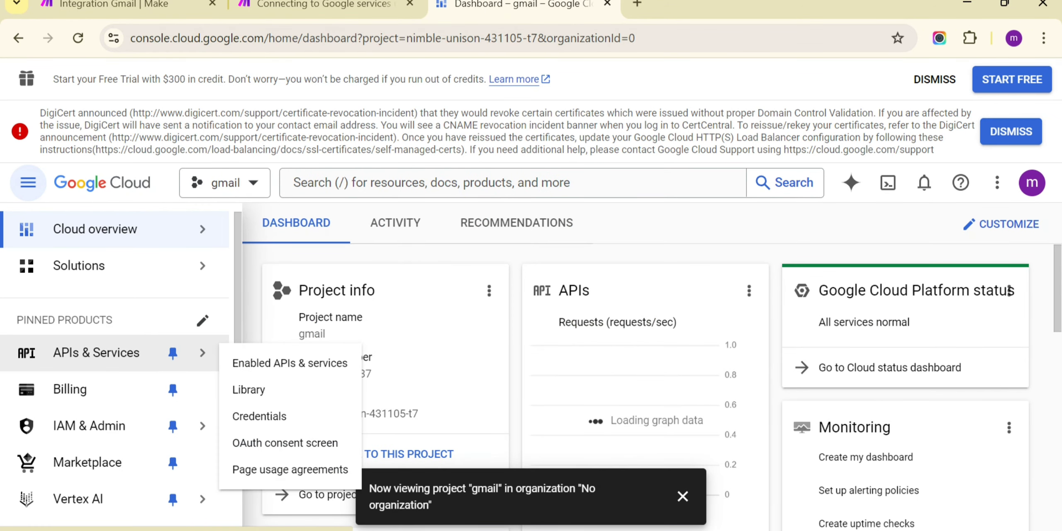
Step: Open the API Library of the gmail project and search it for Gmail
left_click(96, 353)
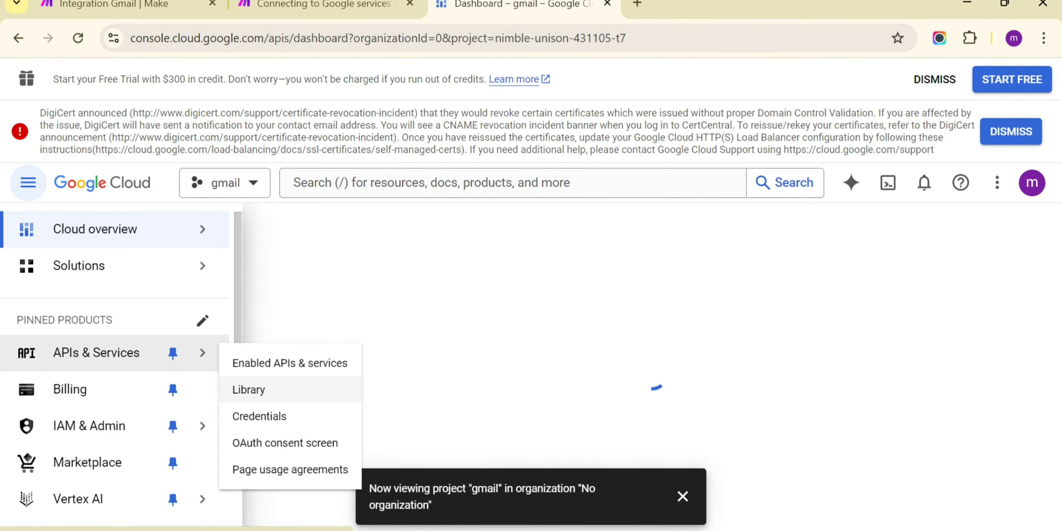
left_click(249, 390)
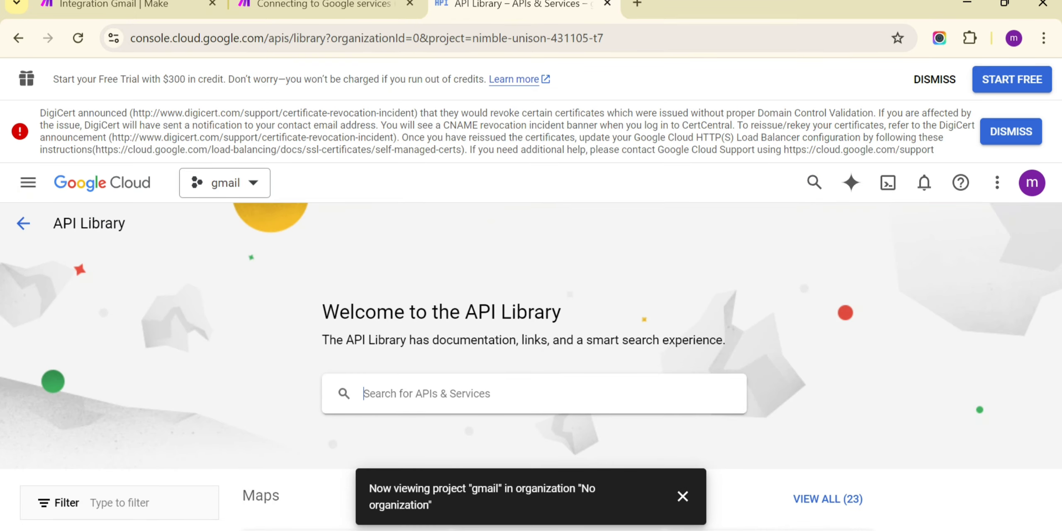
type("Gmail")
key("Return")
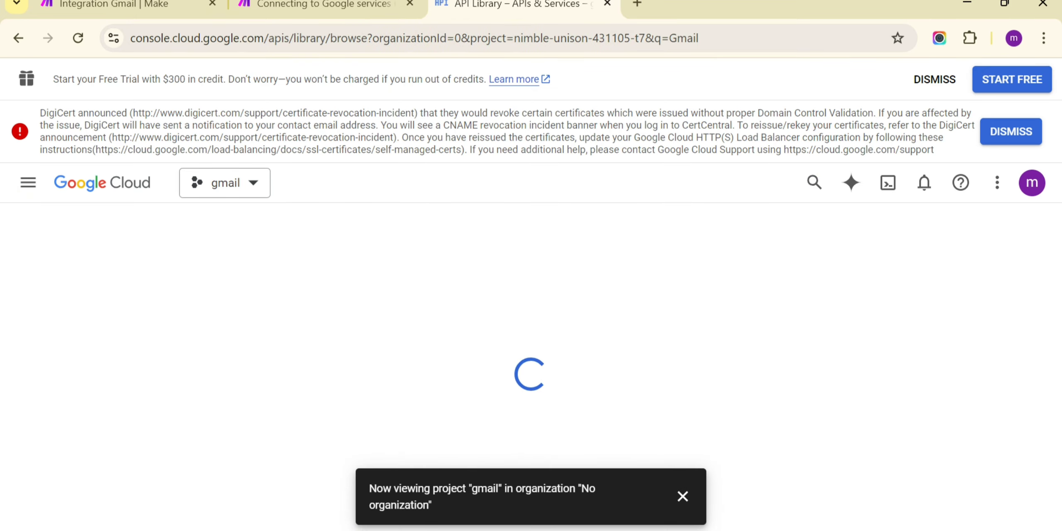
scroll(643, 373, "down", 2)
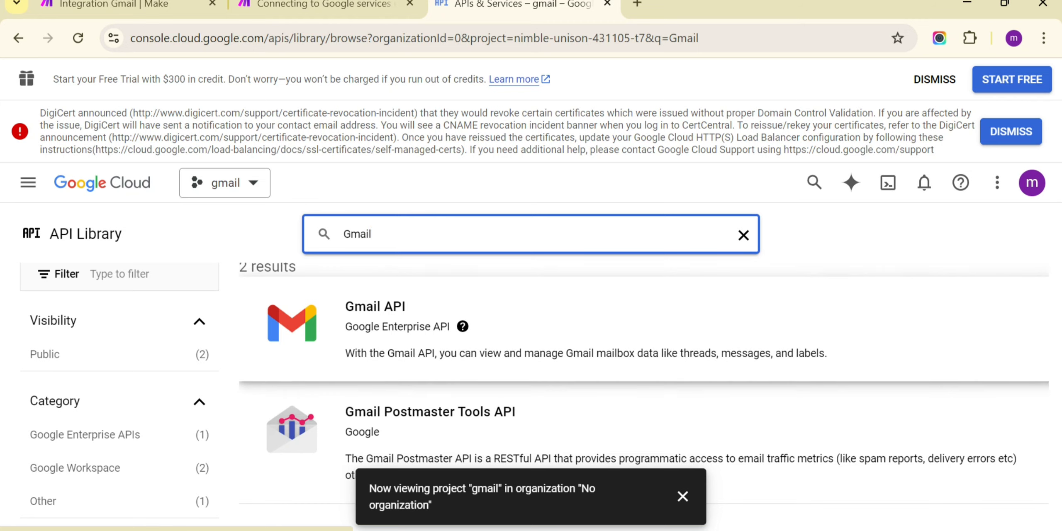
left_click(682, 495)
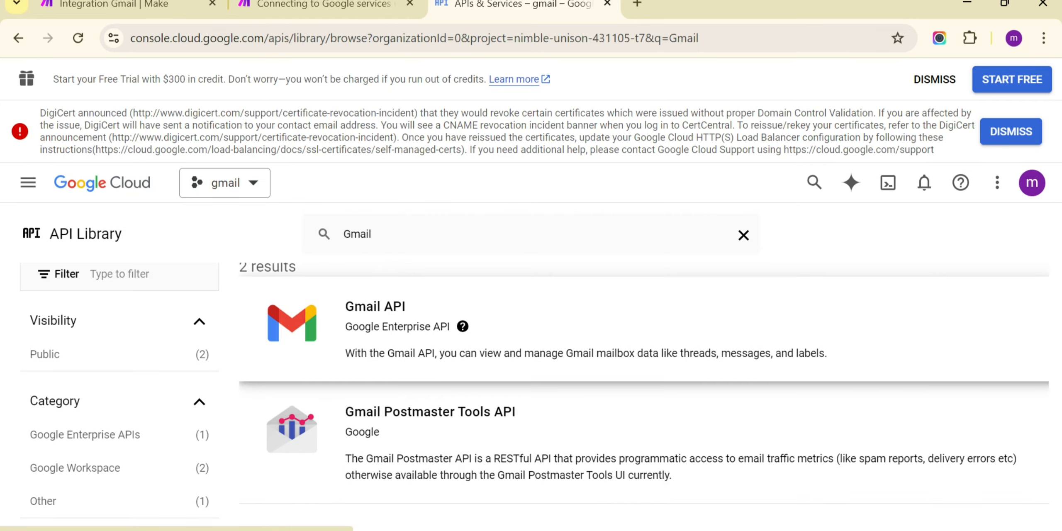
Step: Open the Gmail API's product details and enable the API for the project
left_click(374, 307)
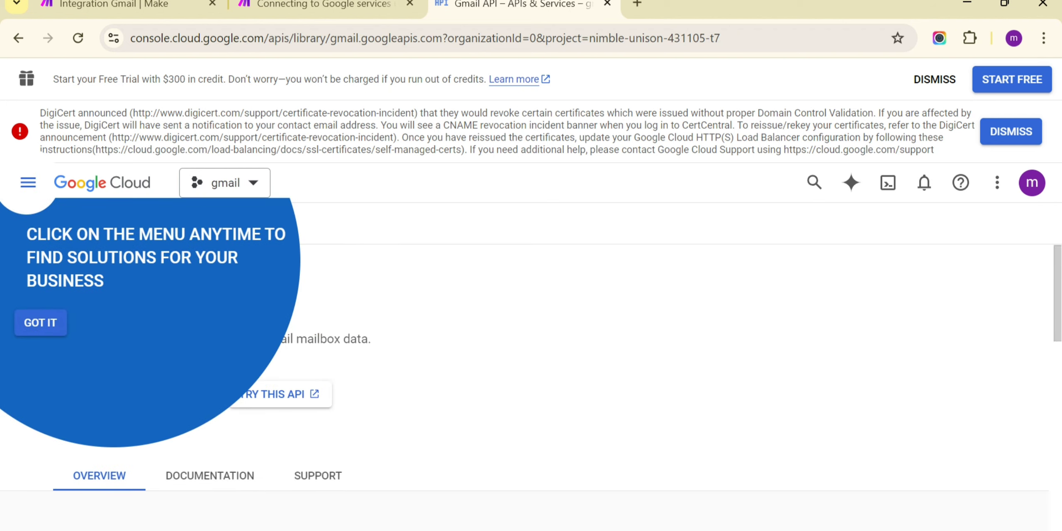
left_click(40, 322)
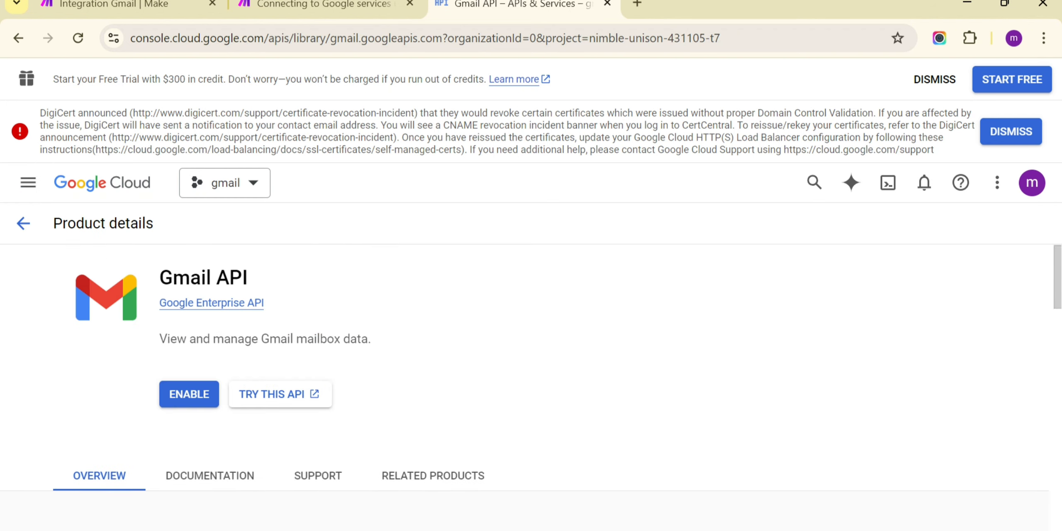
left_click(189, 394)
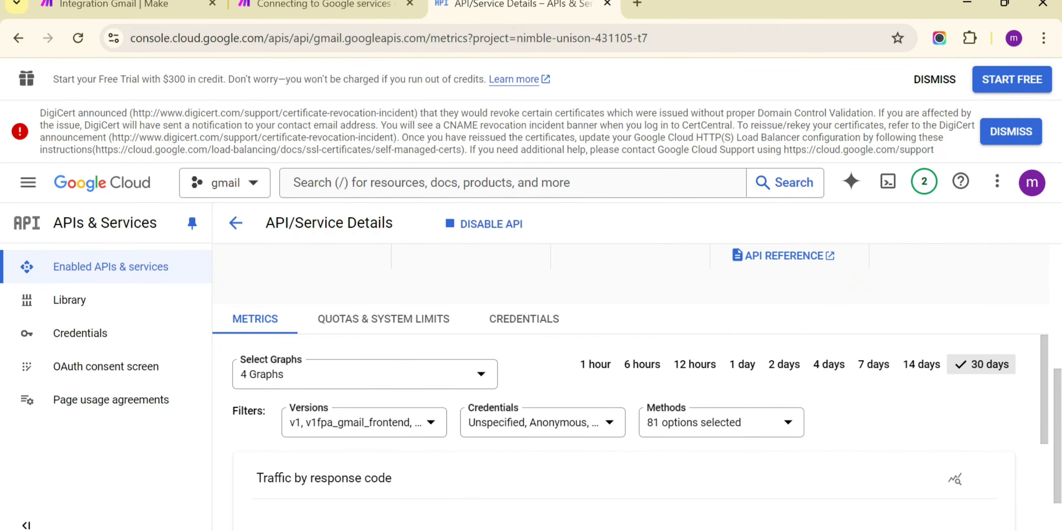
Step: Start the OAuth consent screen's app registration with the External user type
scroll(612, 432, "down", 5)
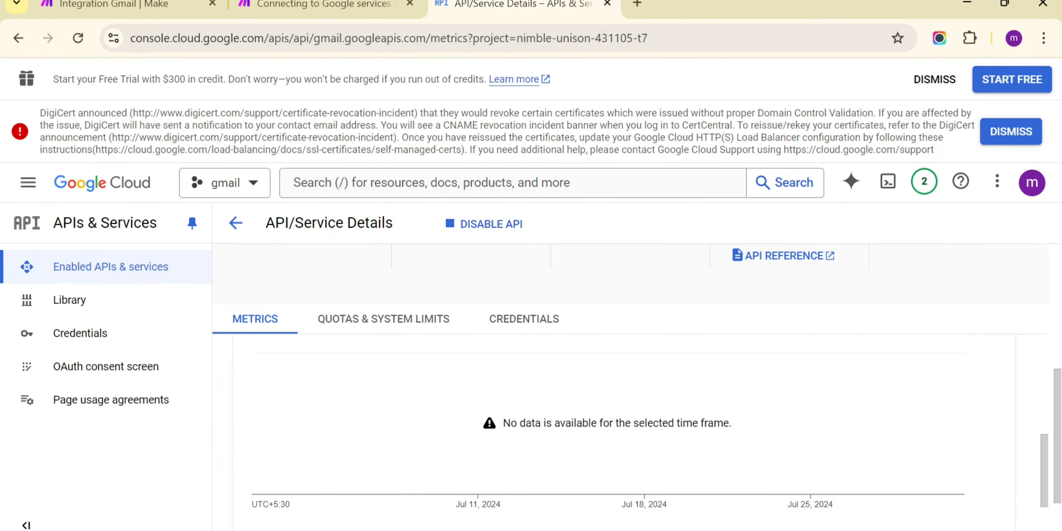
scroll(611, 431, "up", 5)
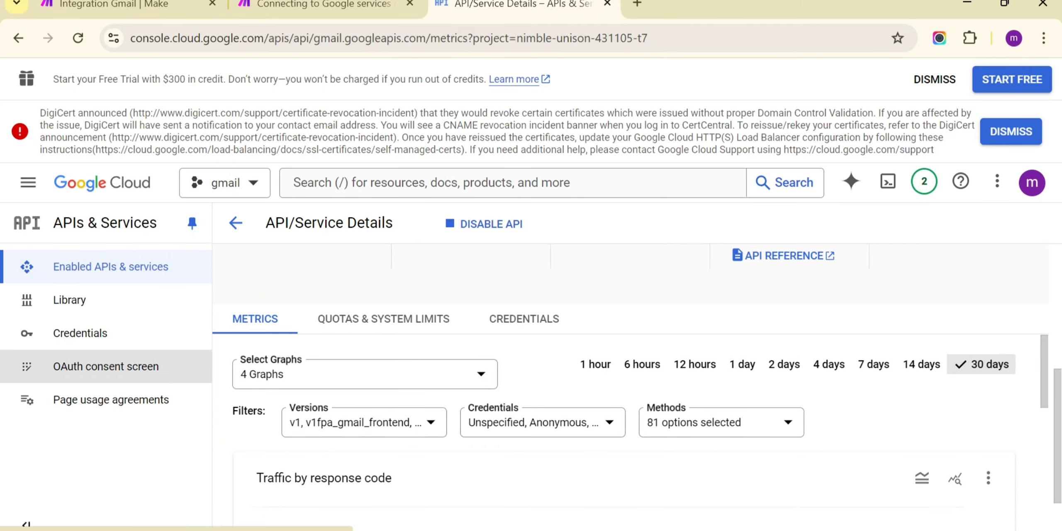
left_click(106, 367)
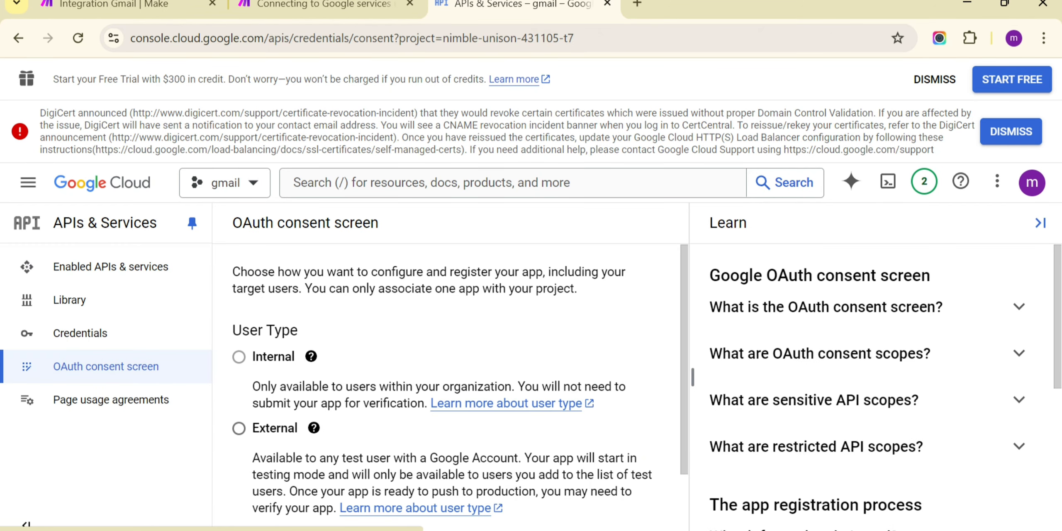
scroll(450, 386, "down", 2)
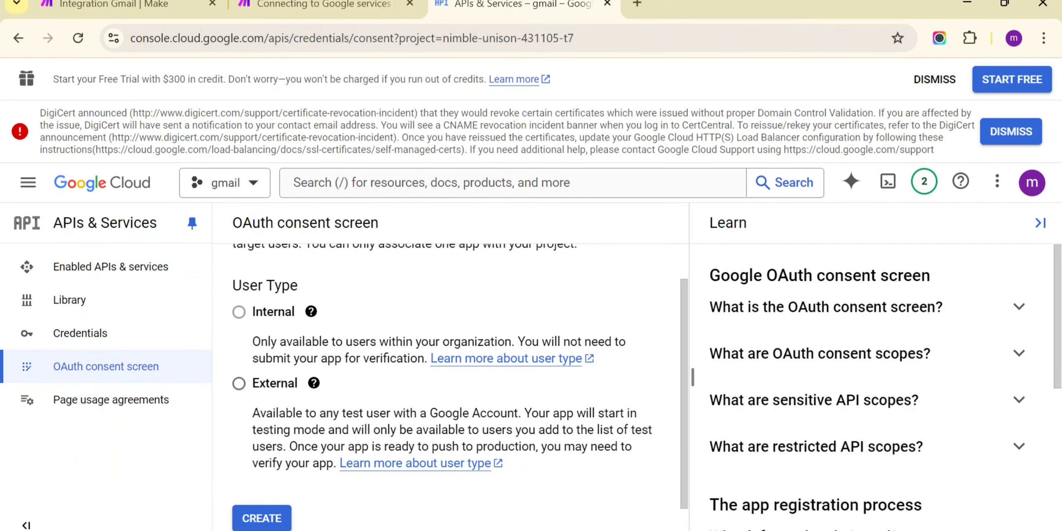
left_click(238, 382)
left_click(261, 518)
Step: Name the app gmail-connection and choose the account's own email address as the user support email
scroll(444, 398, "down", 1)
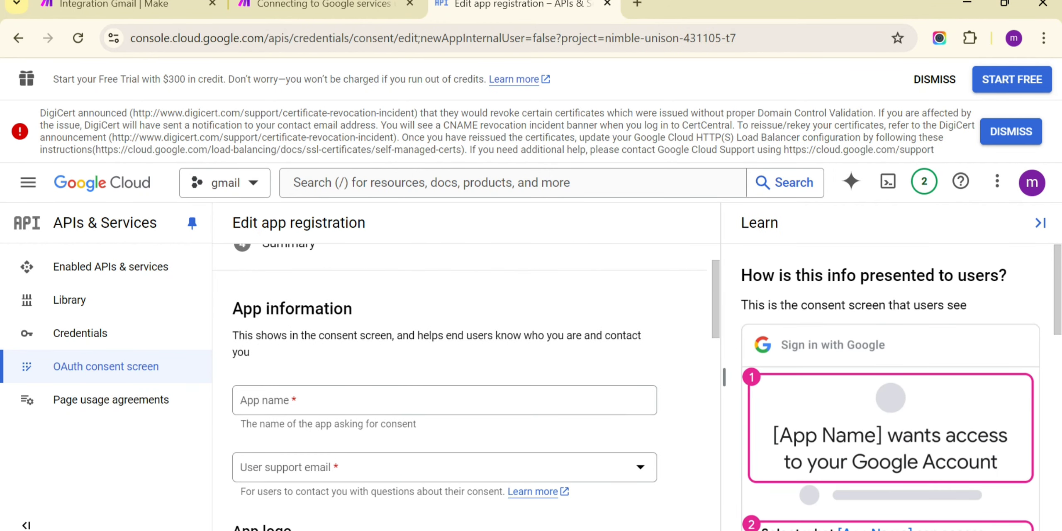
left_click(444, 400)
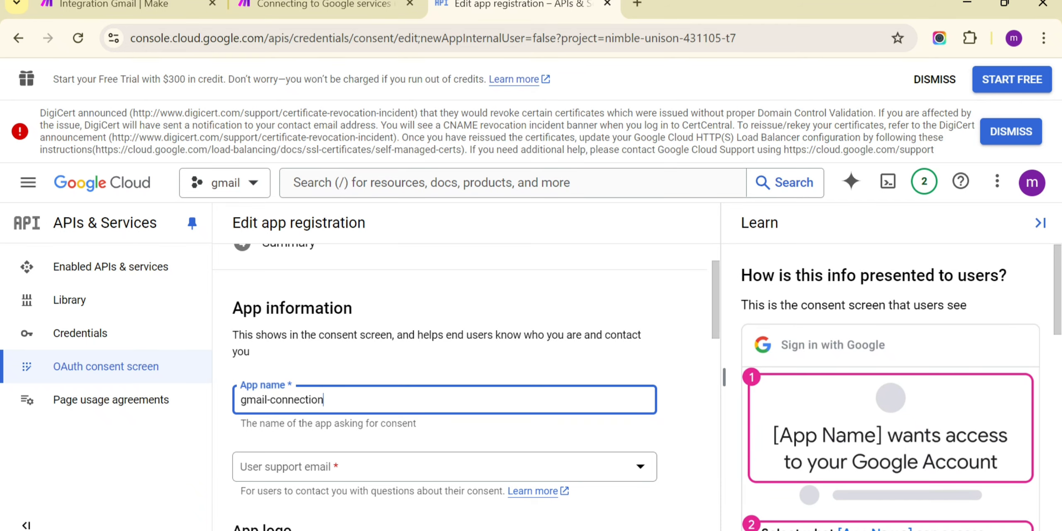
scroll(459, 386, "down", 2)
left_click(444, 386)
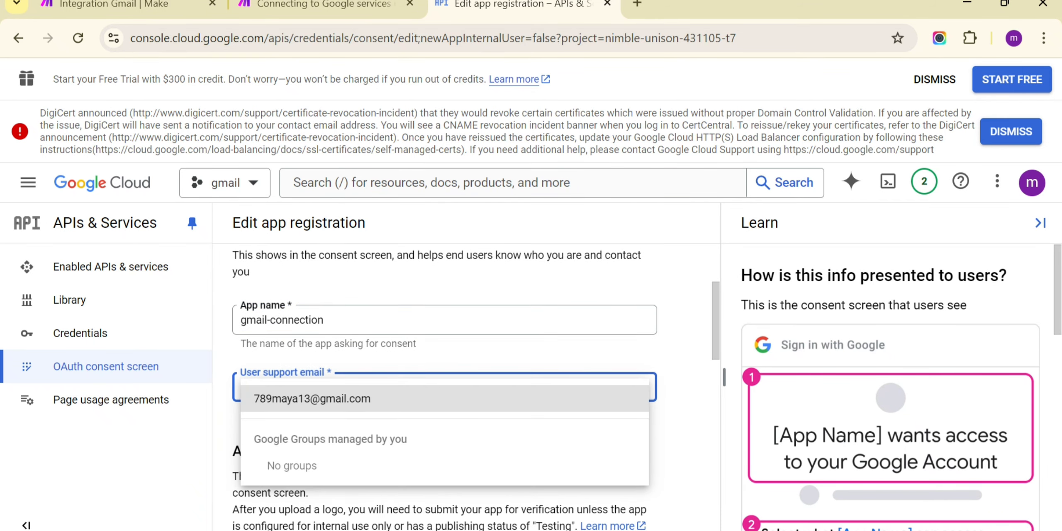
left_click(444, 398)
scroll(443, 398, "down", 4)
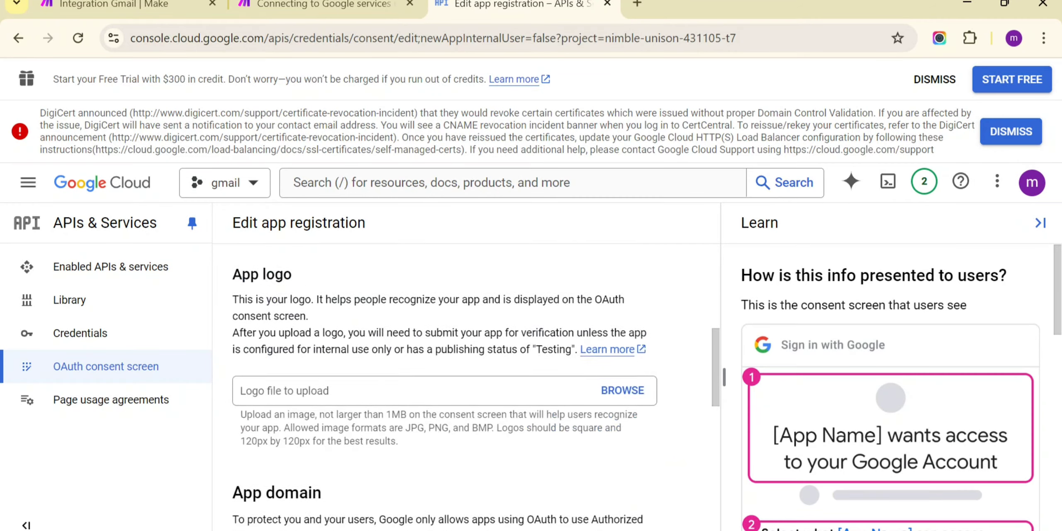
Step: Add make.com, copied from the Make help article's consent screen instructions, as the first authorized domain of the app registration
scroll(445, 386, "down", 10)
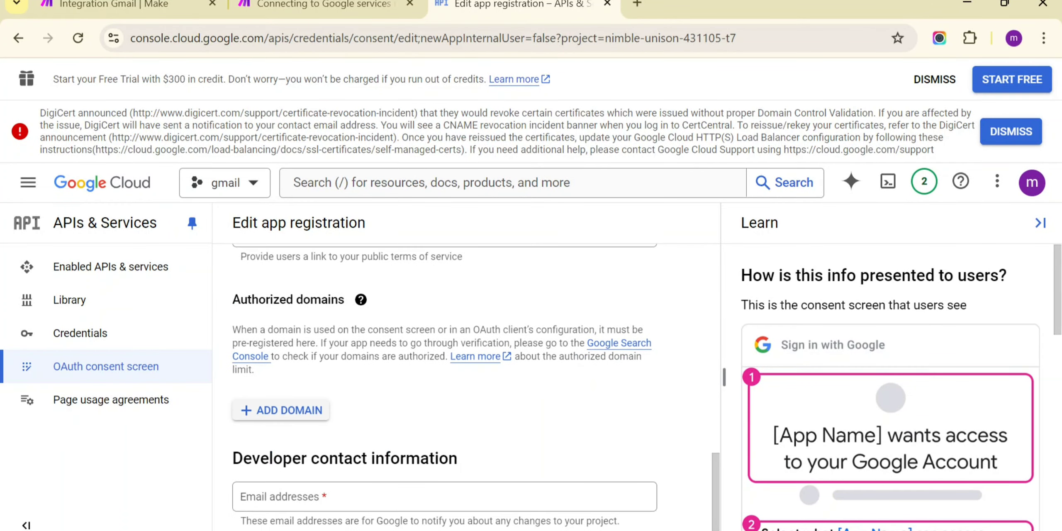
left_click(281, 410)
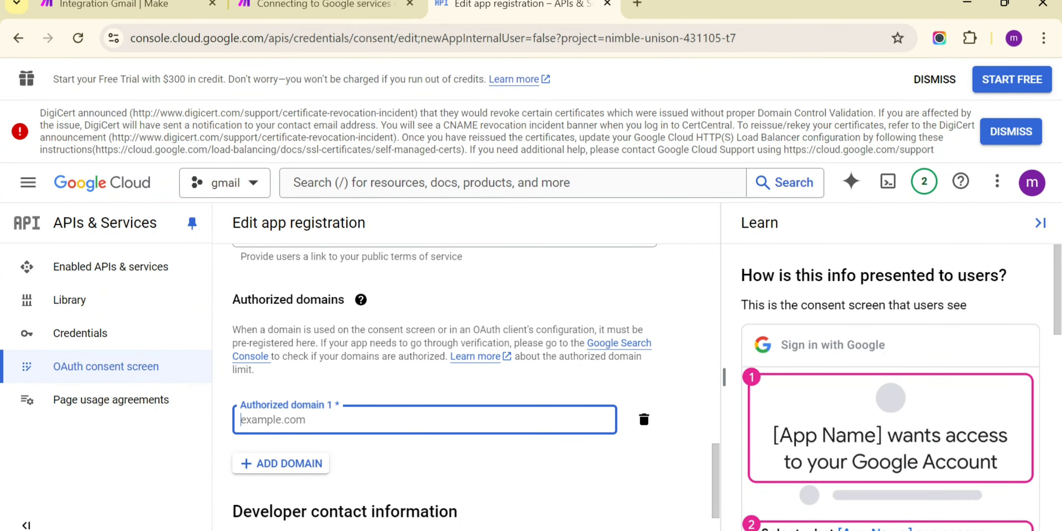
left_click(323, 5)
scroll(535, 290, "down", 10)
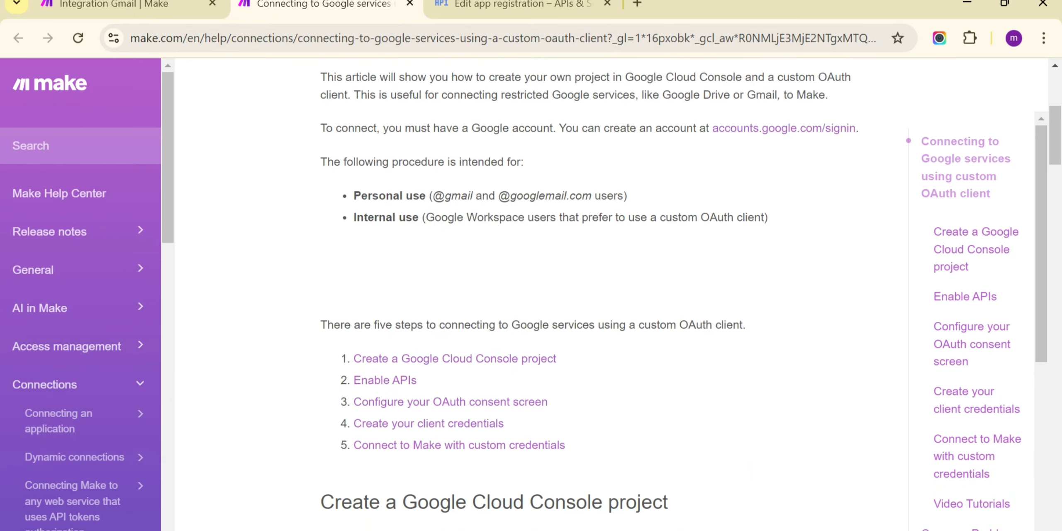
scroll(535, 290, "down", 12)
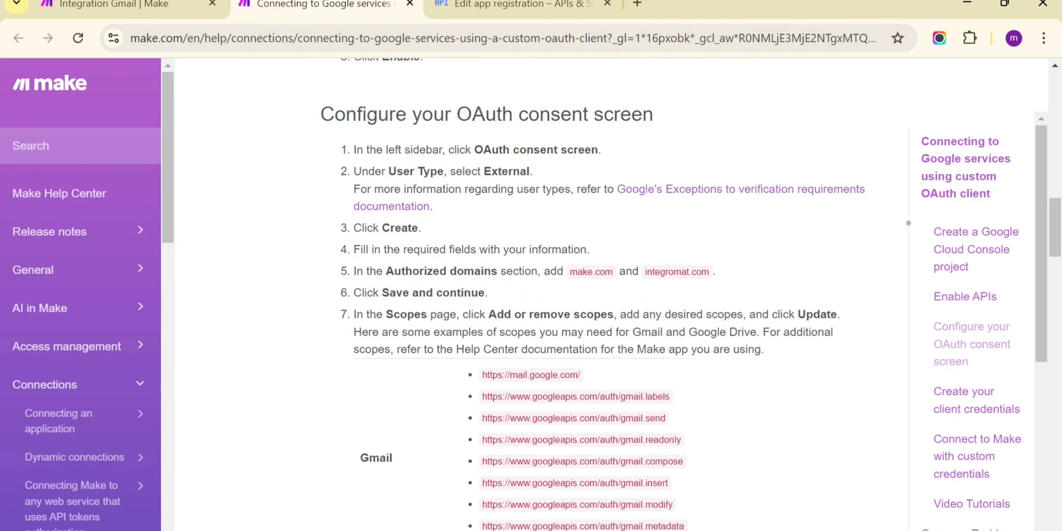
left_click_drag(570, 230, 613, 230)
key("ctrl+c")
left_click(518, 5)
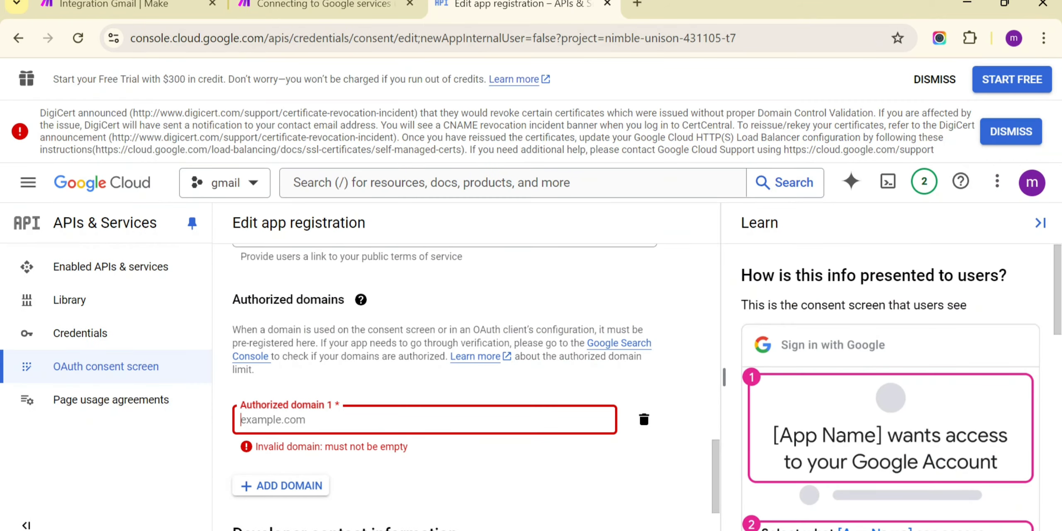
key("ctrl+v")
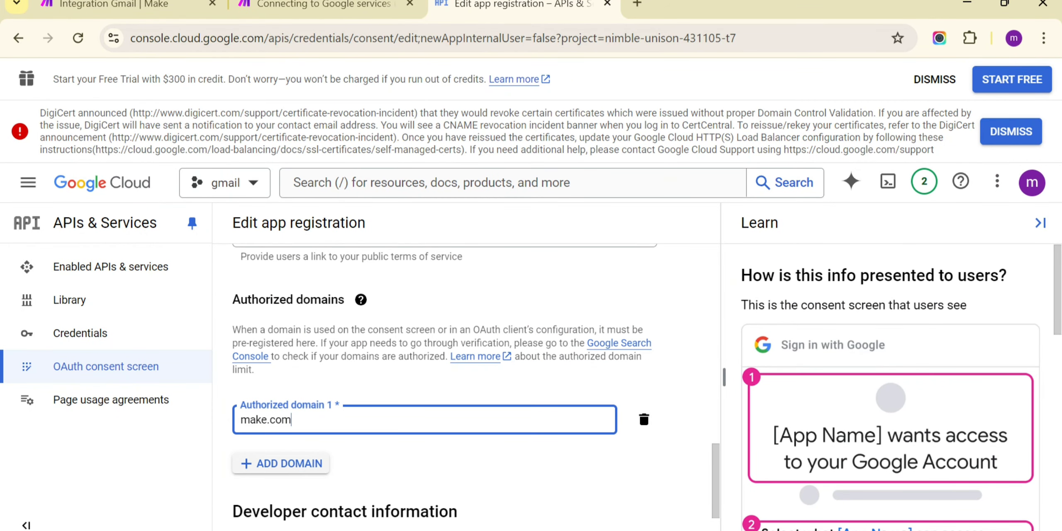
Step: Add integromat.com, copied from the same Make help article, as the second authorized domain
left_click(281, 463)
left_click(323, 5)
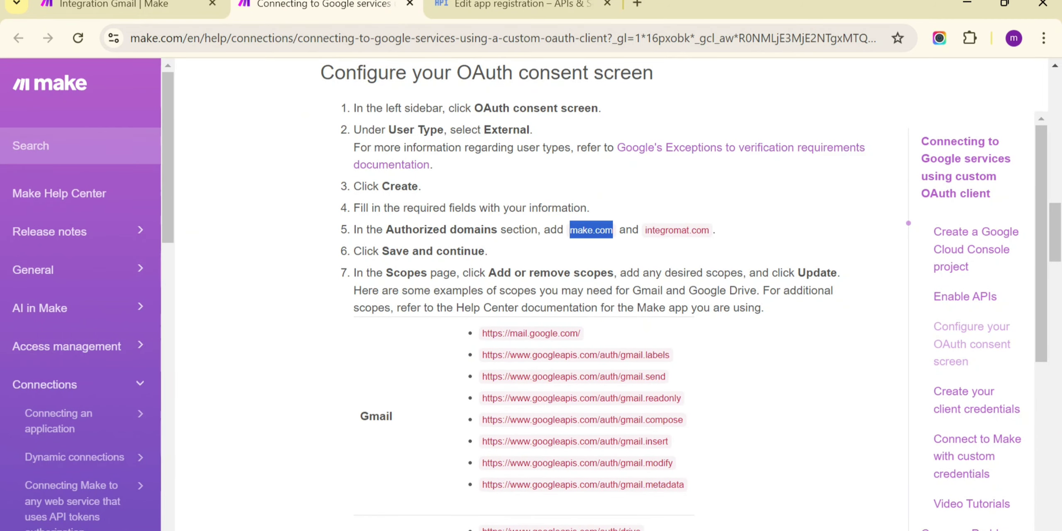
left_click_drag(643, 230, 715, 229)
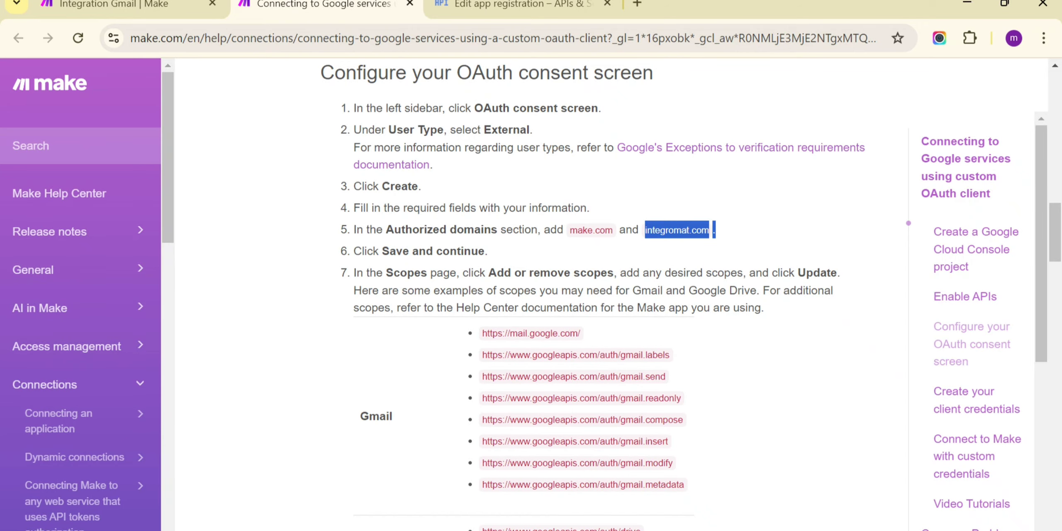
key("ctrl+c")
key("ctrl+Tab")
key("ctrl+v")
key("BackSpace")
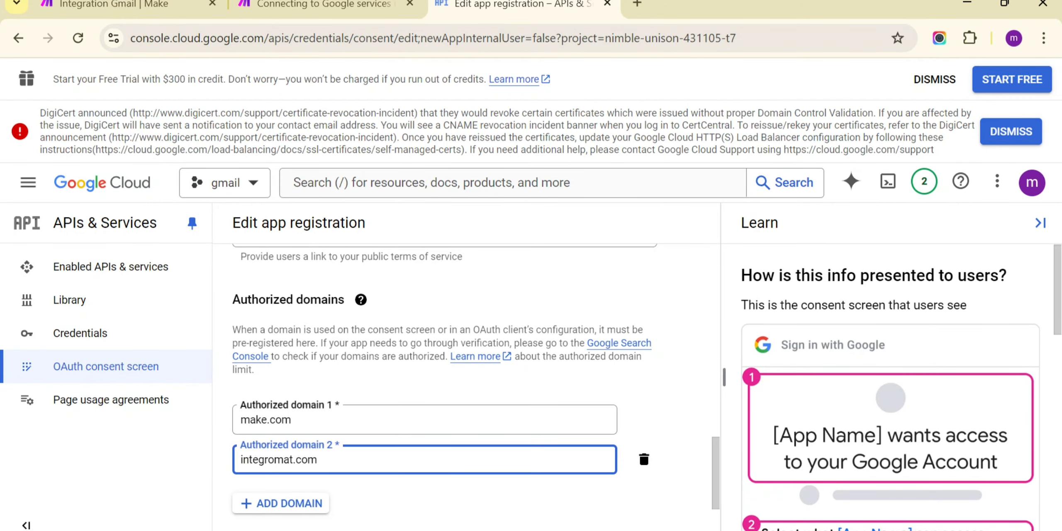
Step: Enter the account's own email address as the developer contact, then save and continue to the Scopes stage
scroll(475, 381, "down", 3)
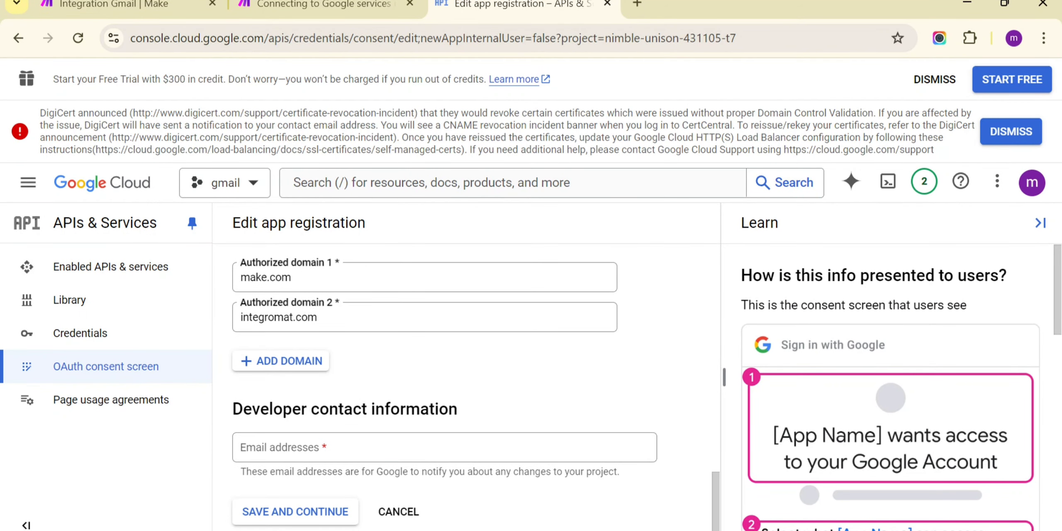
left_click(332, 447)
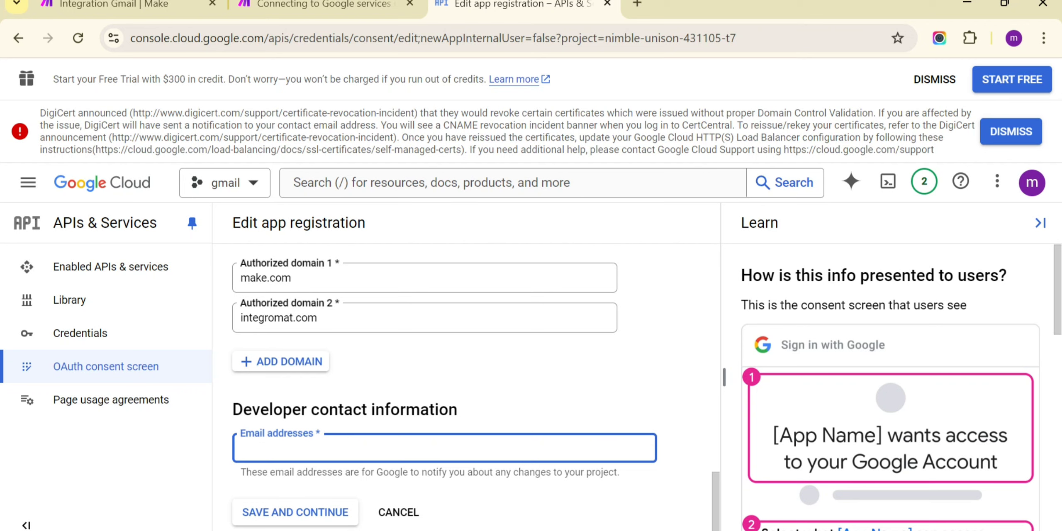
left_click(1031, 183)
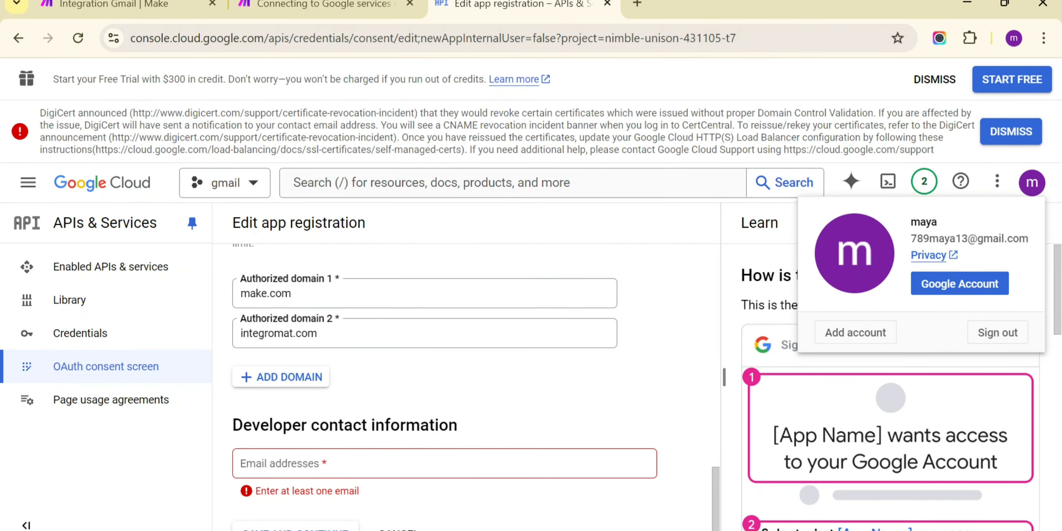
left_click_drag(911, 238, 1028, 239)
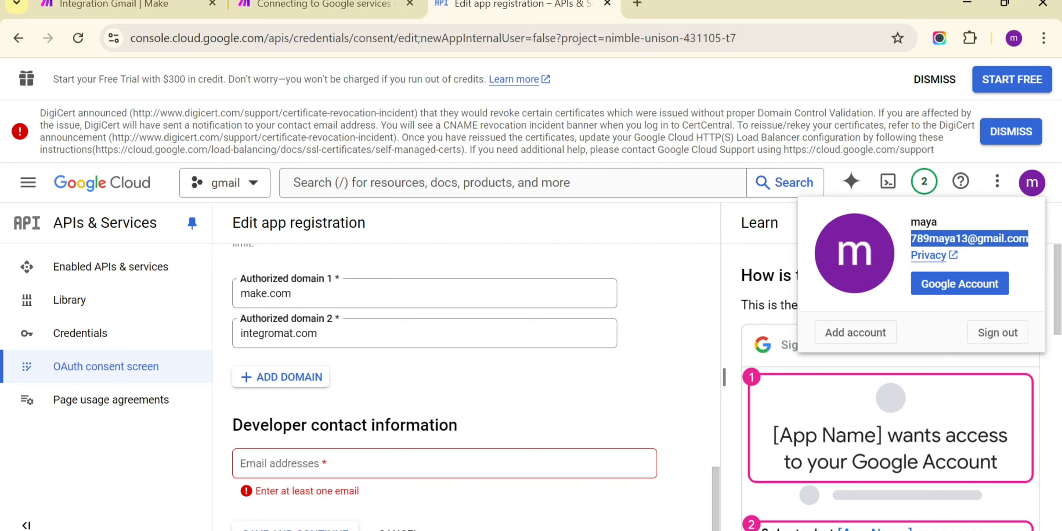
key("Escape")
left_click(444, 463)
key("ctrl+v")
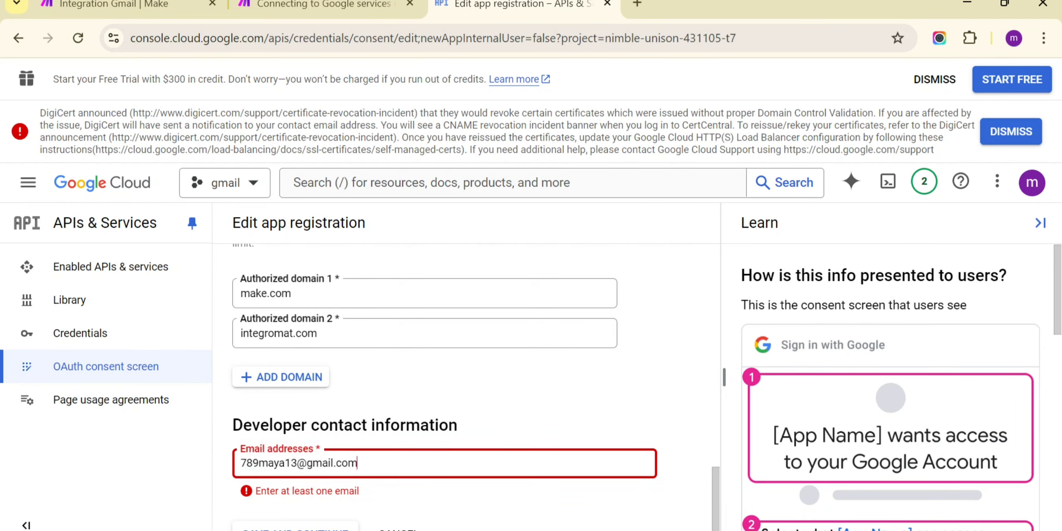
scroll(444, 463, "down", 1)
left_click(295, 512)
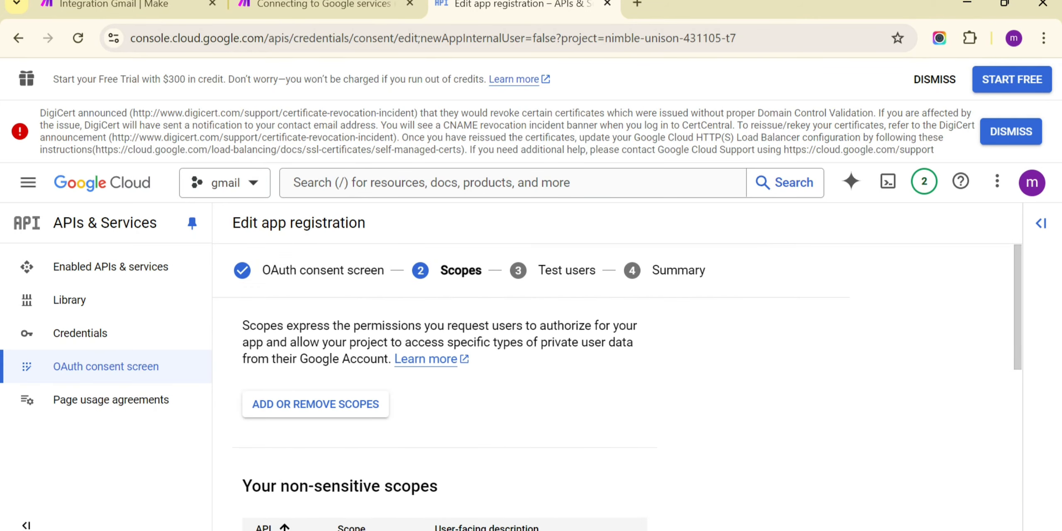
Step: Start adding scopes to the app and filter the scope list by Gmail API
scroll(617, 388, "down", 3)
scroll(497, 373, "up", 3)
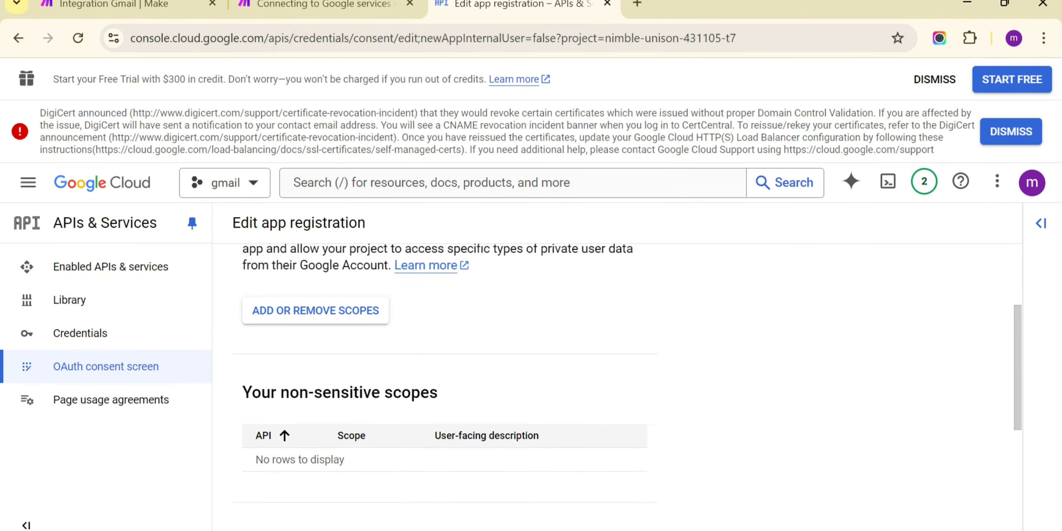
left_click(315, 389)
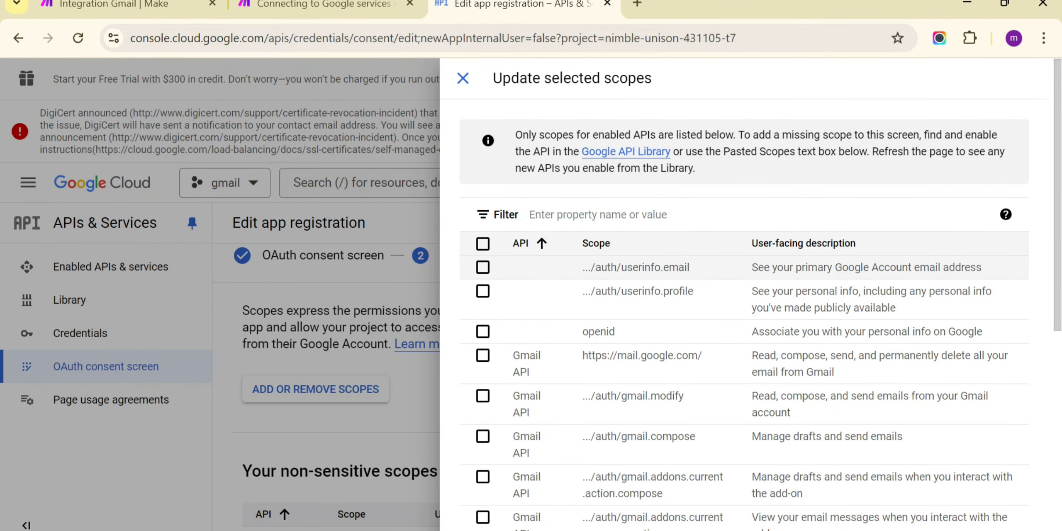
left_click(483, 267)
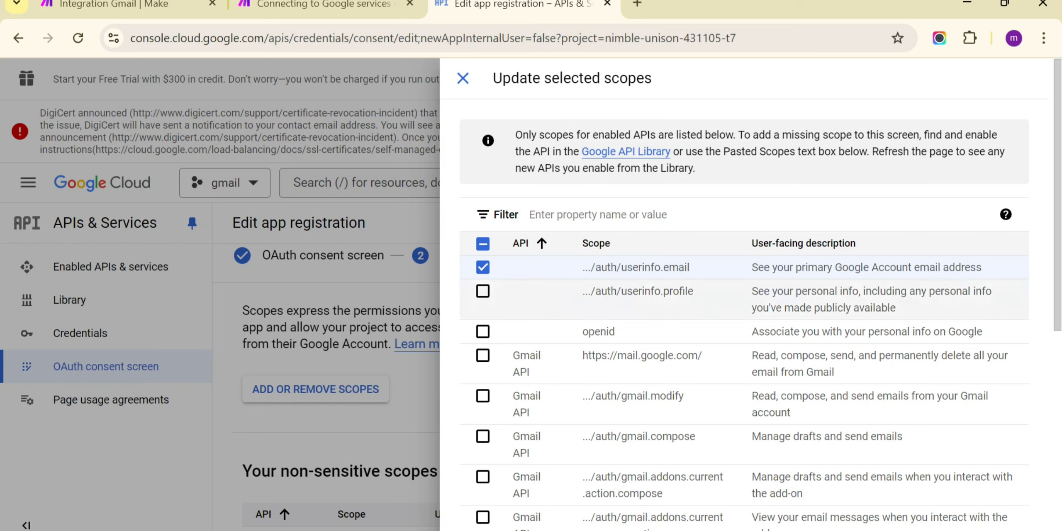
left_click(482, 267)
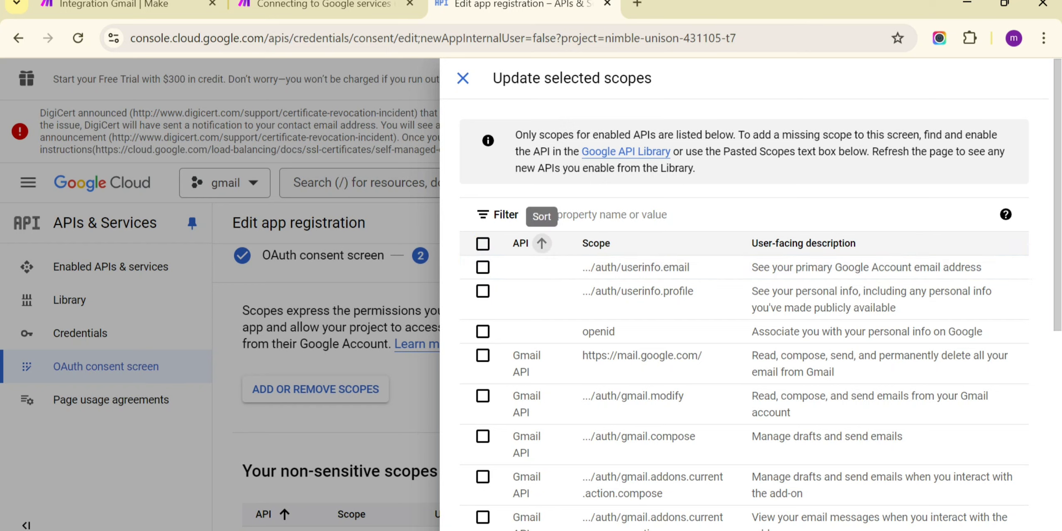
left_click(539, 215)
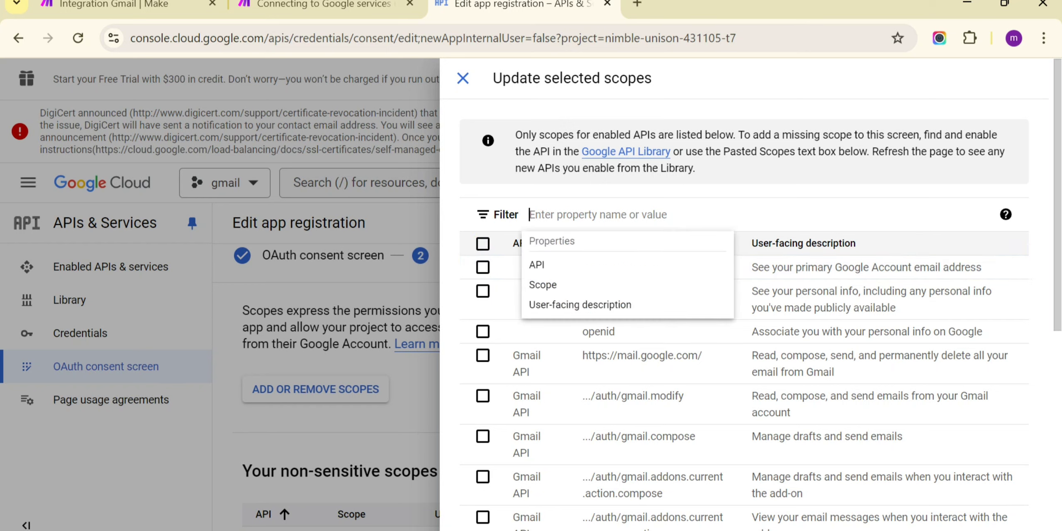
type("Gmai")
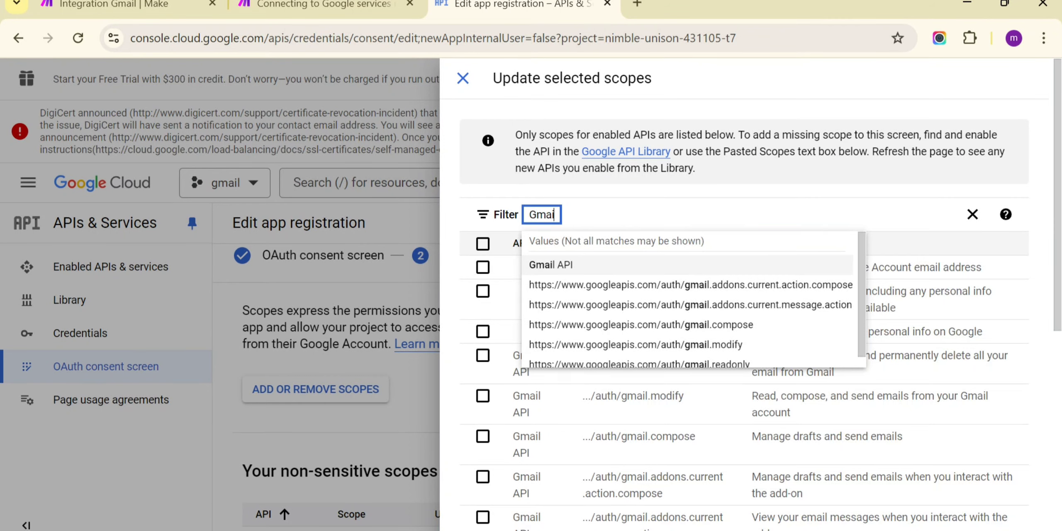
key("Return")
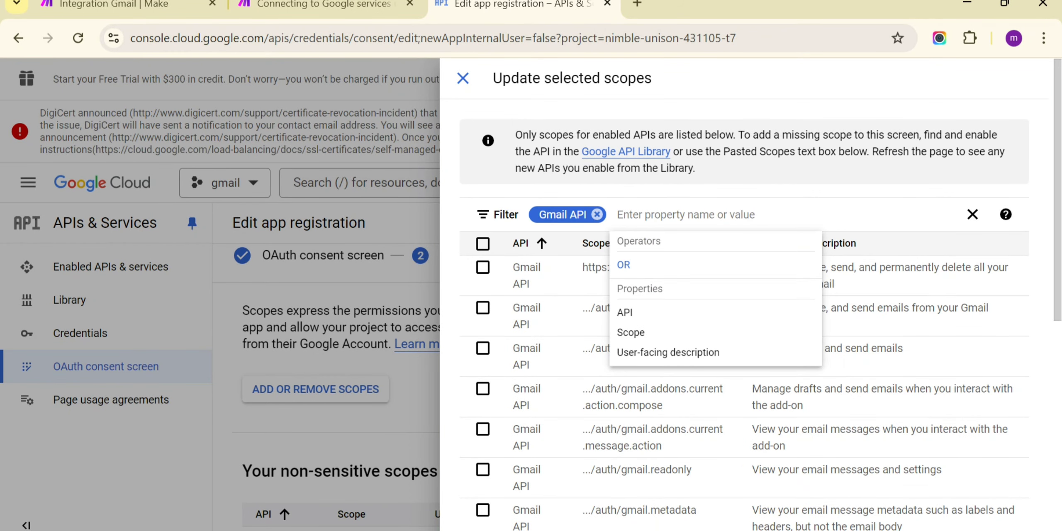
left_click(483, 267)
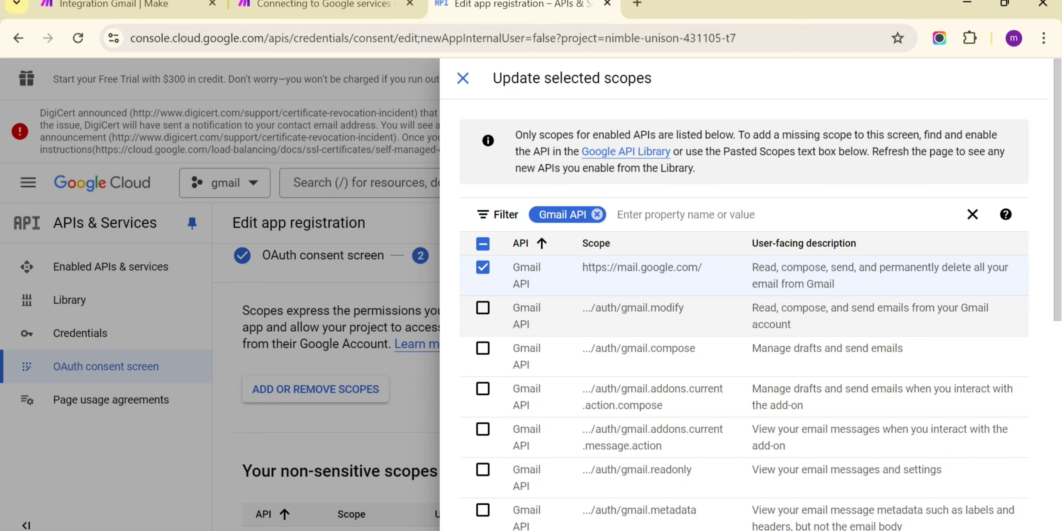
left_click(482, 307)
left_click(483, 348)
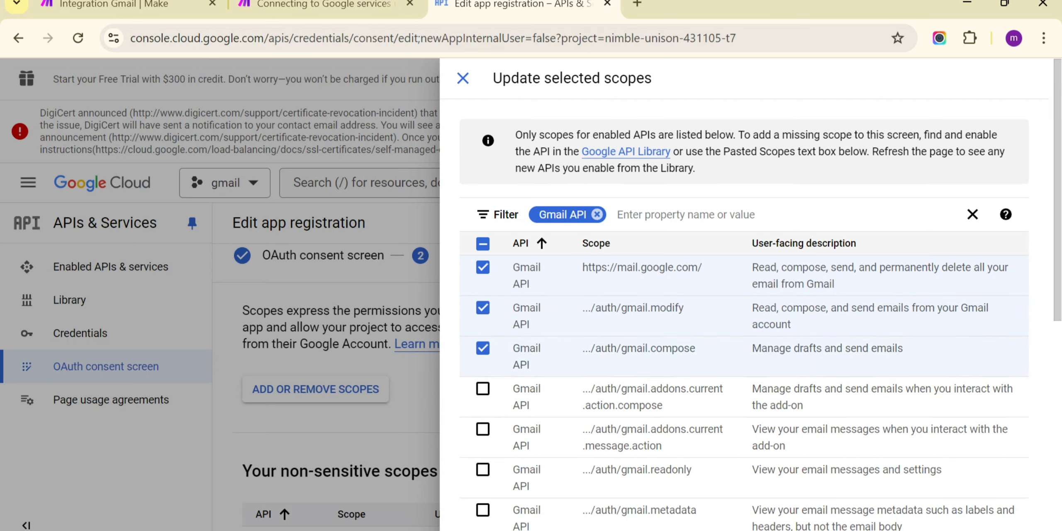
left_click(483, 389)
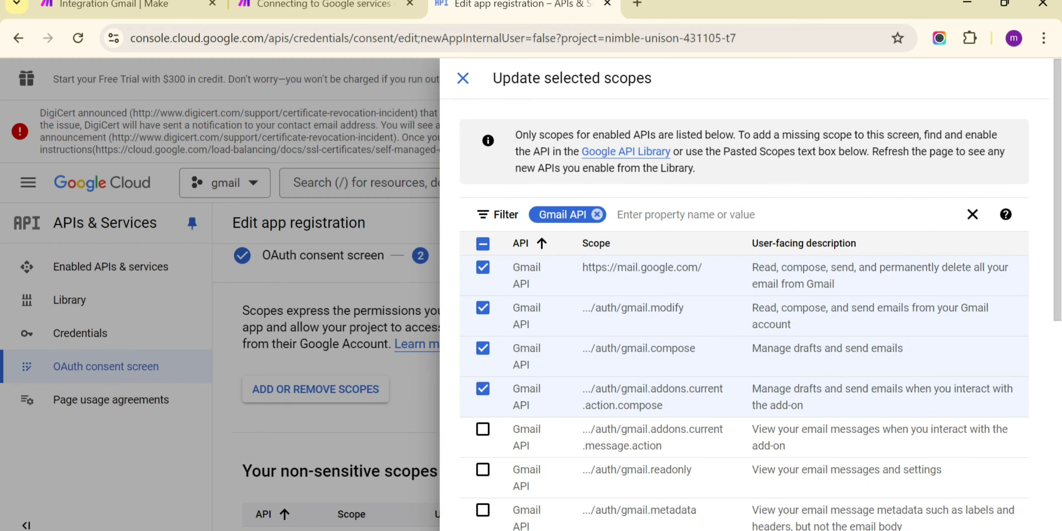
left_click(483, 428)
left_click(482, 469)
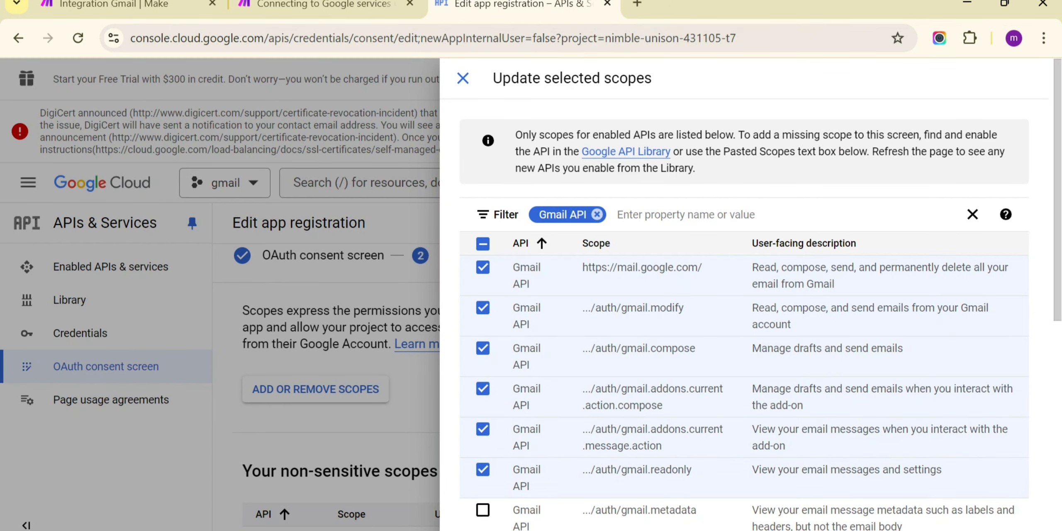
left_click(483, 509)
scroll(746, 294, "down", 3)
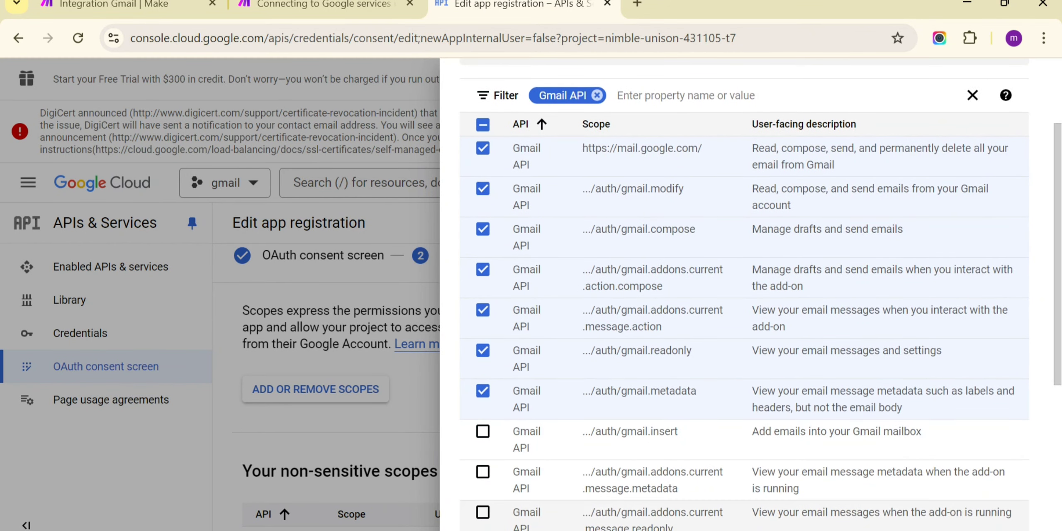
scroll(747, 294, "down", 1)
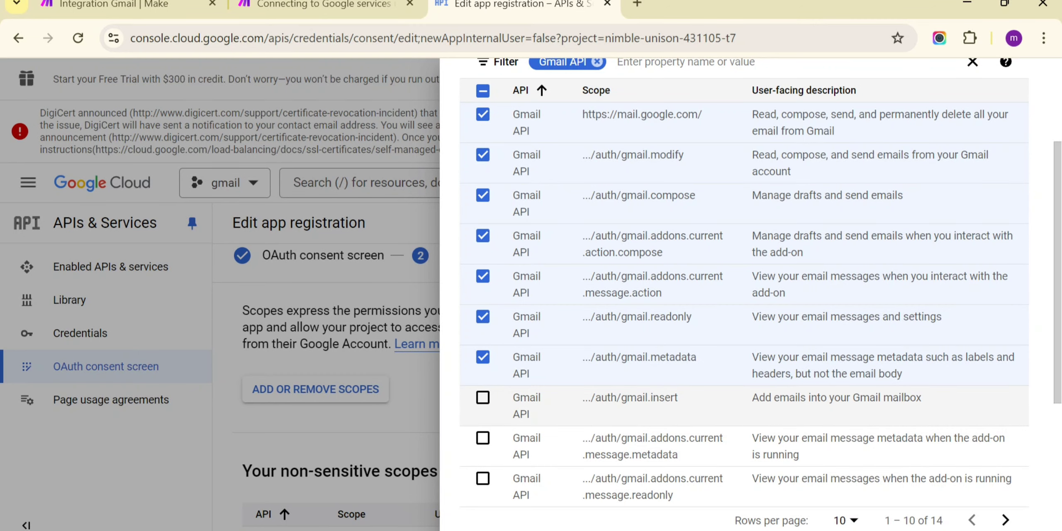
left_click(482, 397)
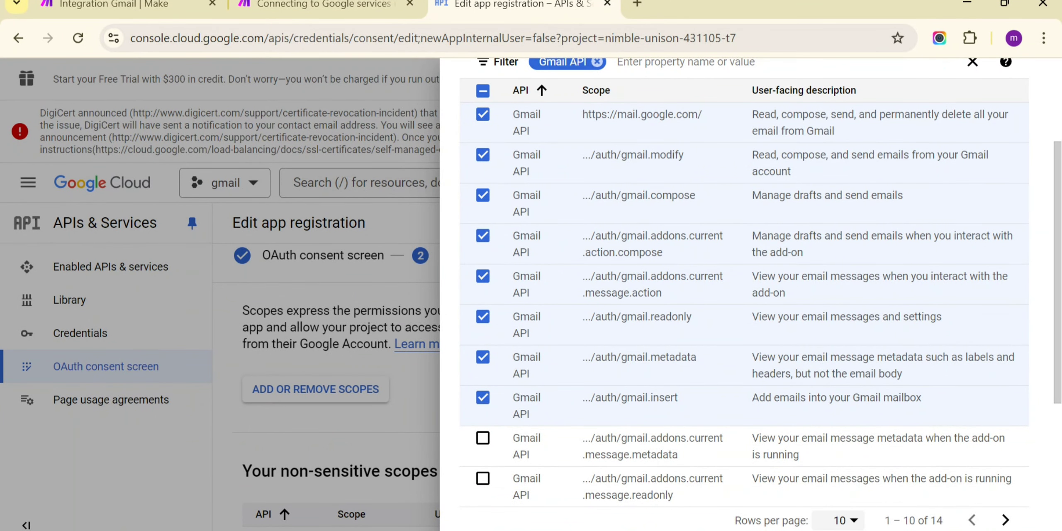
Step: Show 15 scopes per page and select the gmail.send, gmail.labels, gmail.settings.basic and gmail.settings.sharing scopes
left_click(844, 520)
left_click(833, 432)
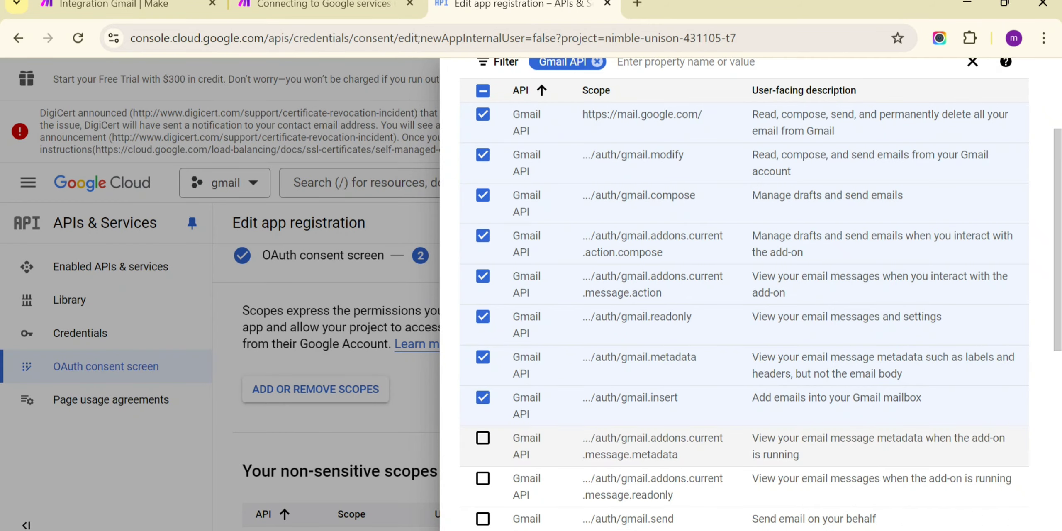
scroll(744, 294, "down", 5)
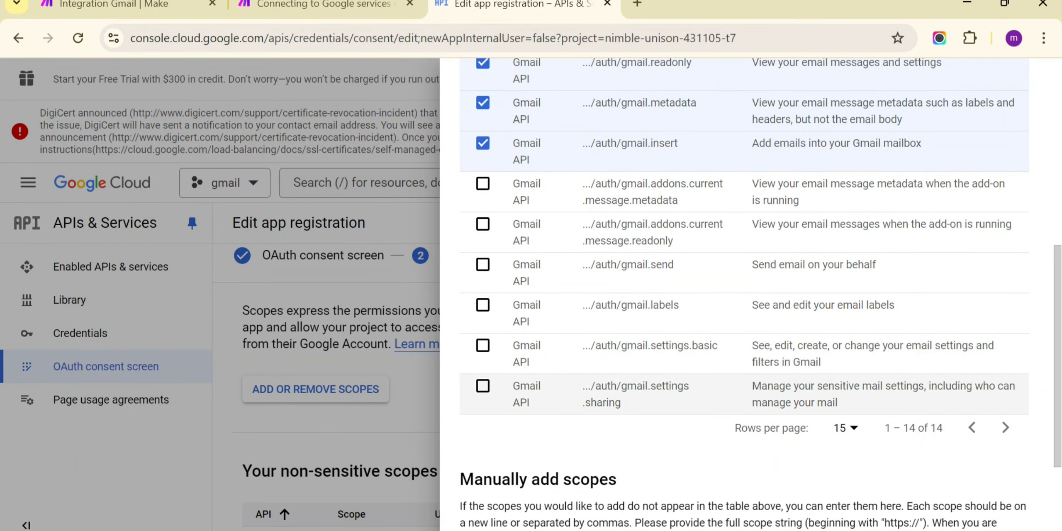
left_click(482, 386)
left_click(483, 345)
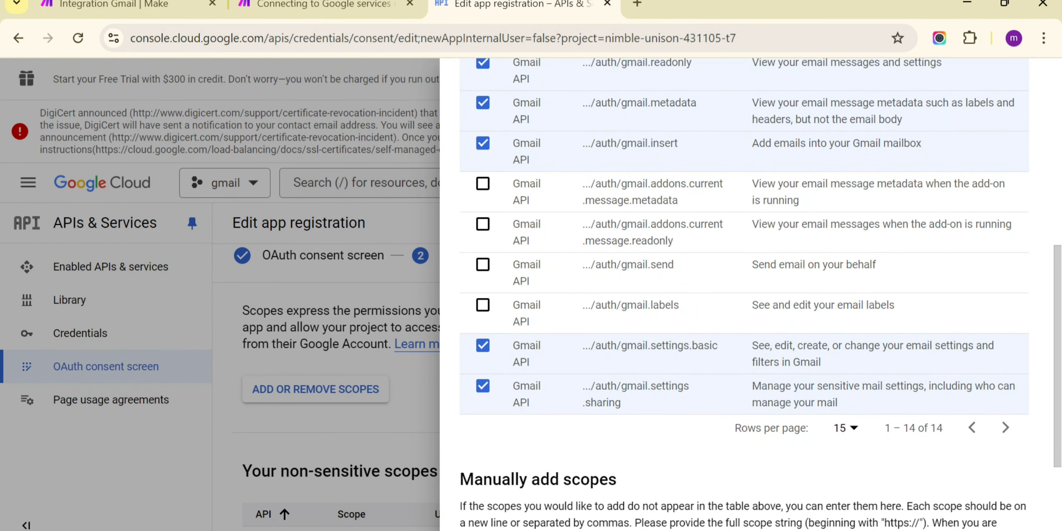
left_click(482, 305)
left_click(482, 264)
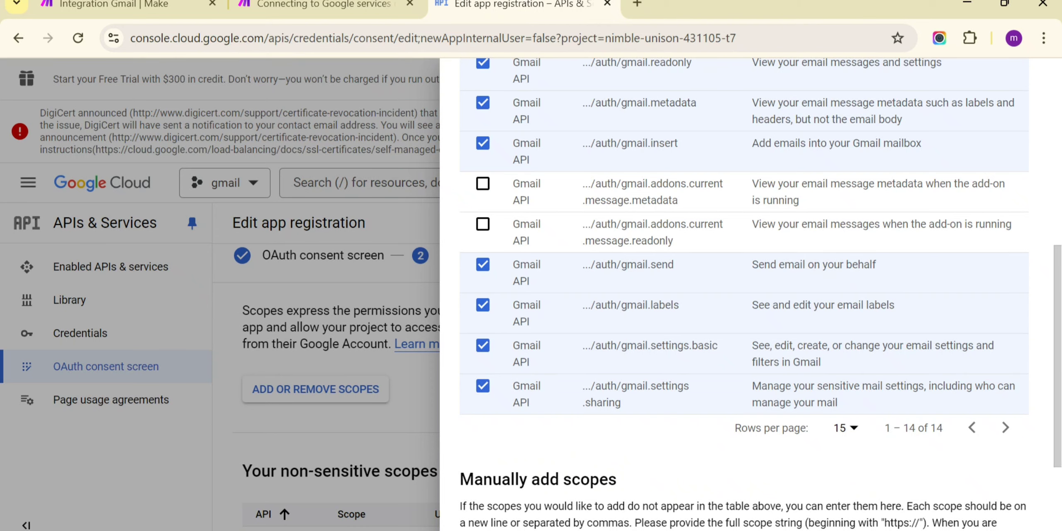
scroll(744, 295, "up", 5)
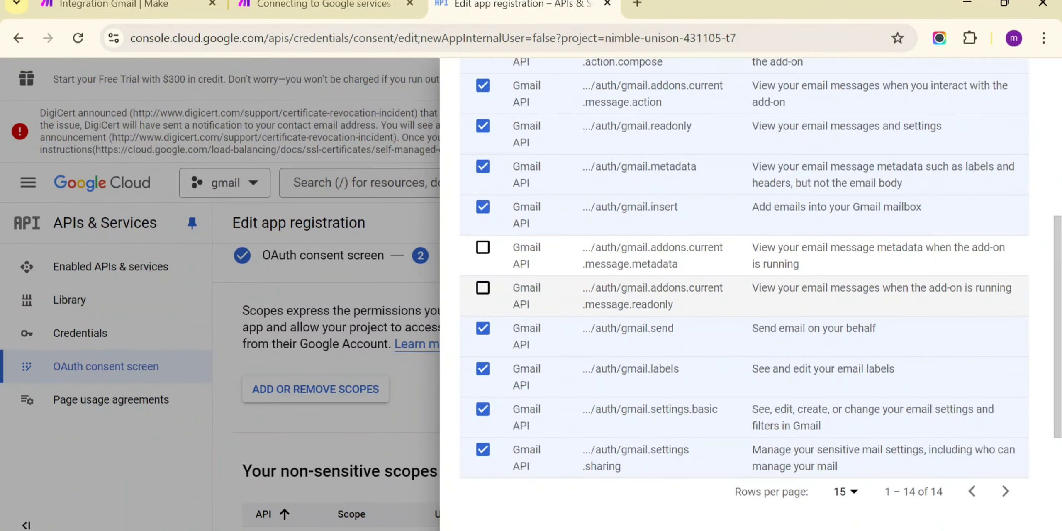
scroll(744, 294, "down", 5)
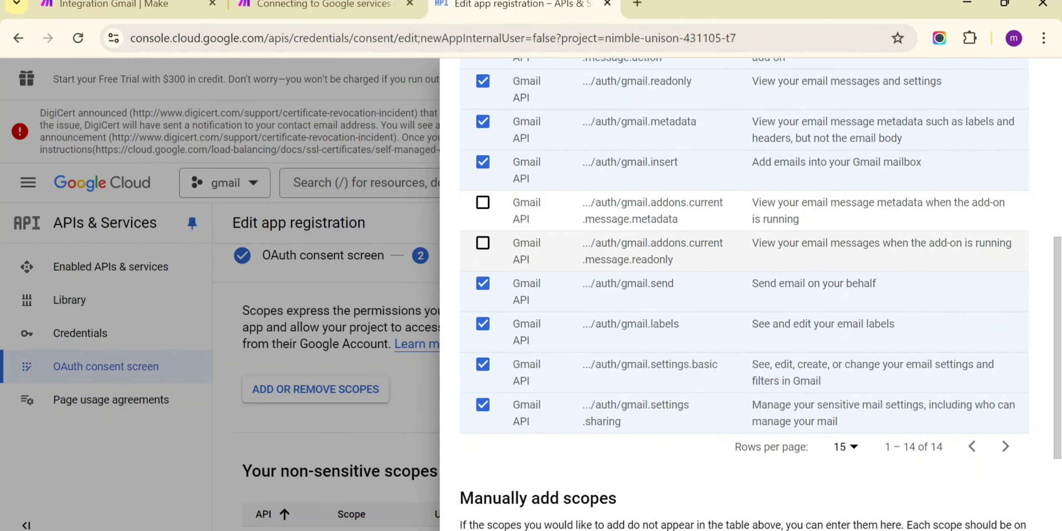
Step: Check the selected Gmail API scopes and update the app registration with them
scroll(744, 295, "up", 7)
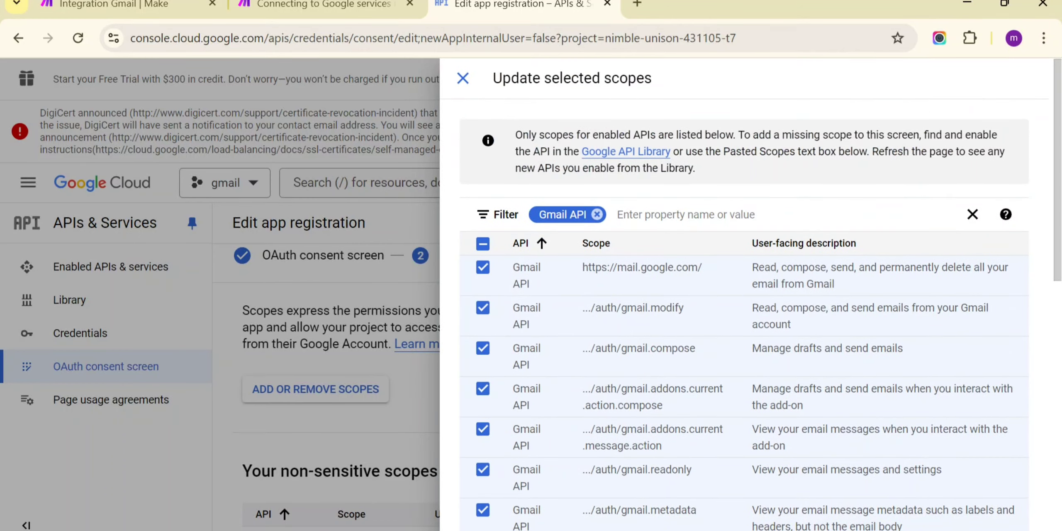
scroll(743, 294, "down", 10)
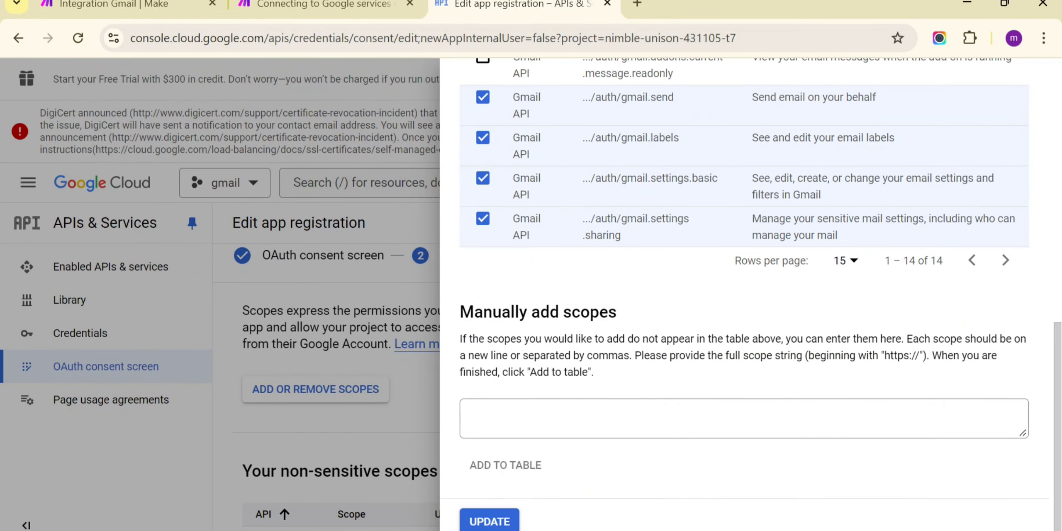
left_click(489, 521)
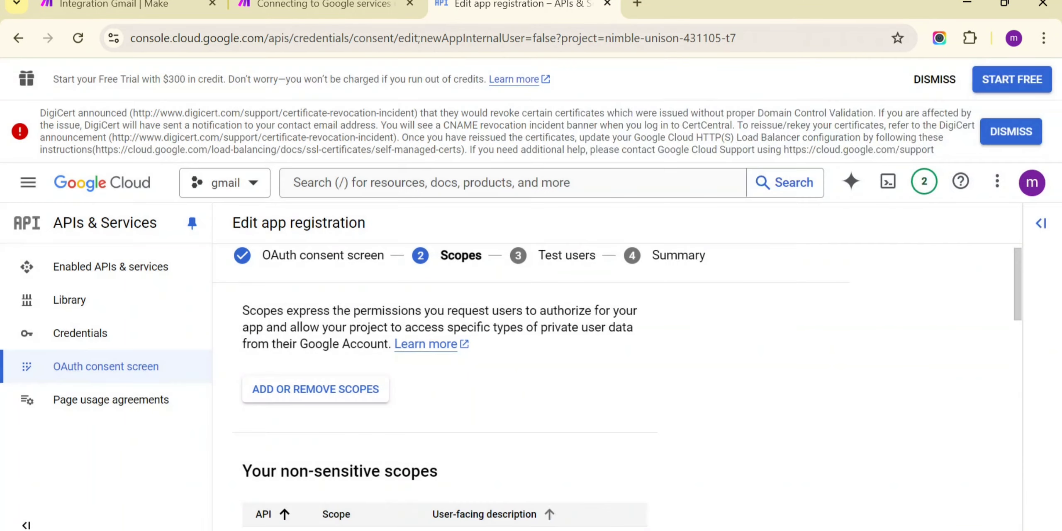
Step: Review the added non-sensitive, sensitive and restricted scopes, then save and continue to the Test users stage
scroll(531, 374, "down", 3)
scroll(531, 373, "down", 3)
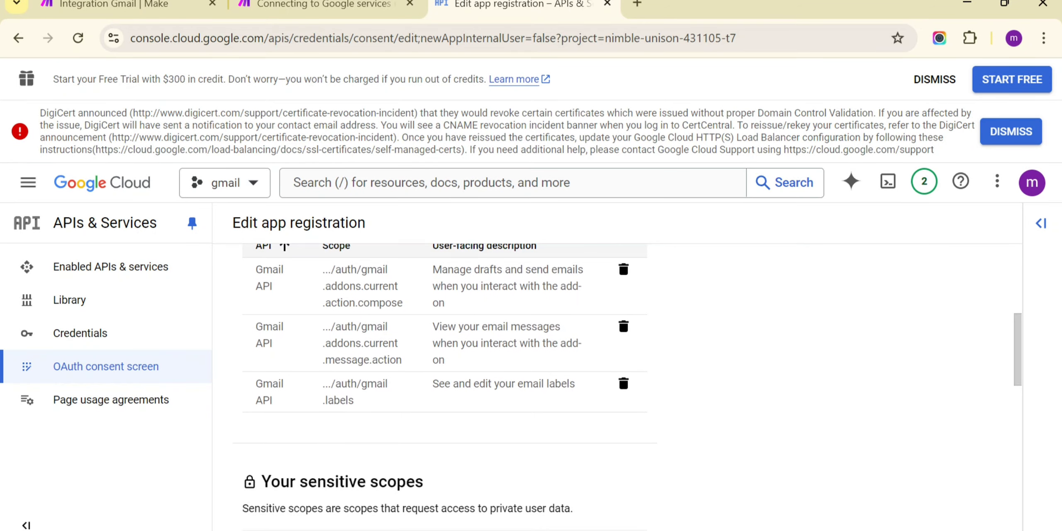
scroll(531, 373, "up", 5)
scroll(531, 373, "down", 3)
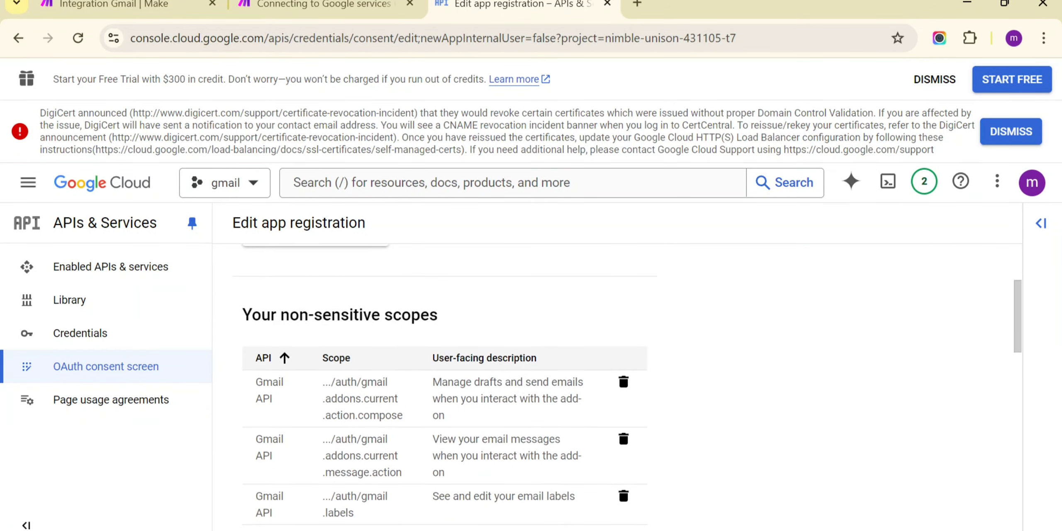
scroll(531, 374, "down", 5)
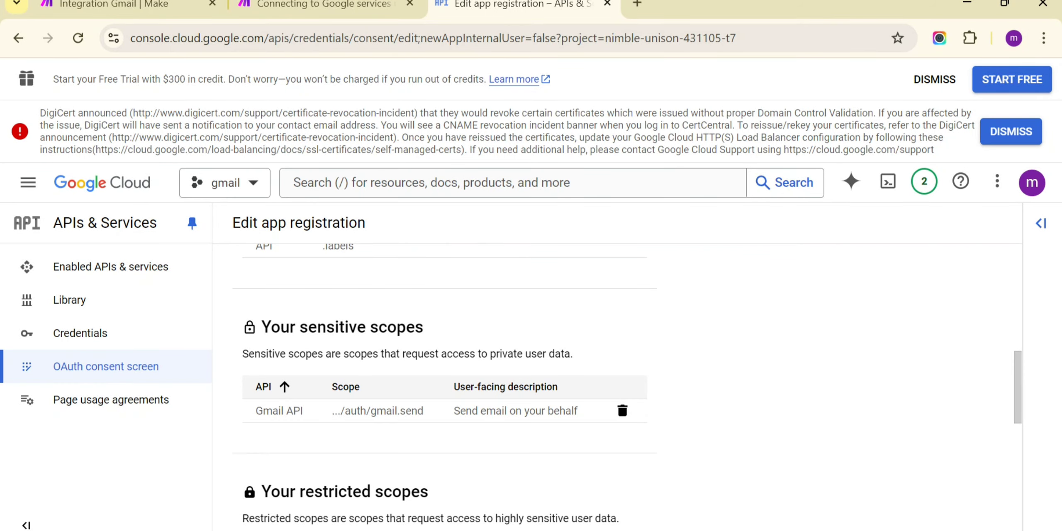
scroll(531, 373, "down", 5)
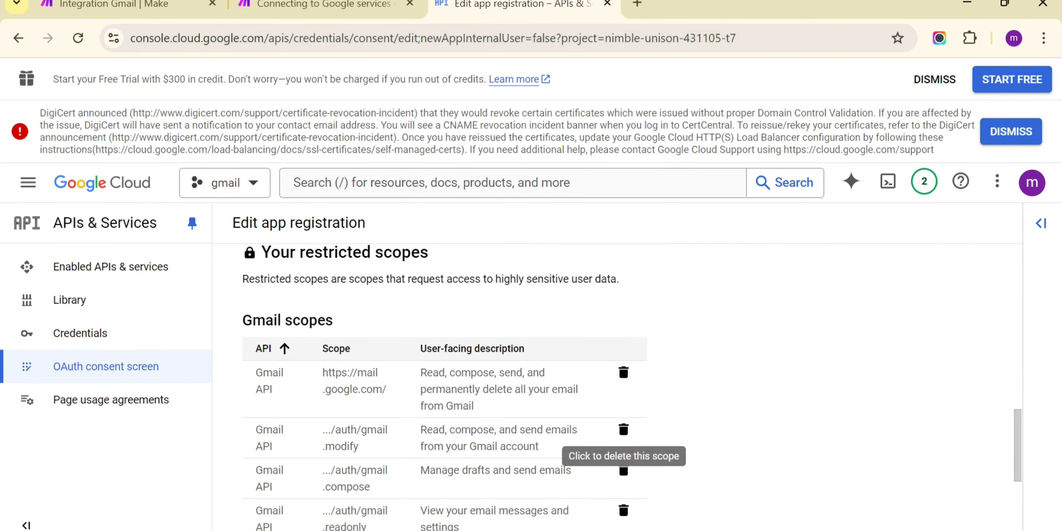
scroll(623, 433, "down", 5)
left_click(295, 512)
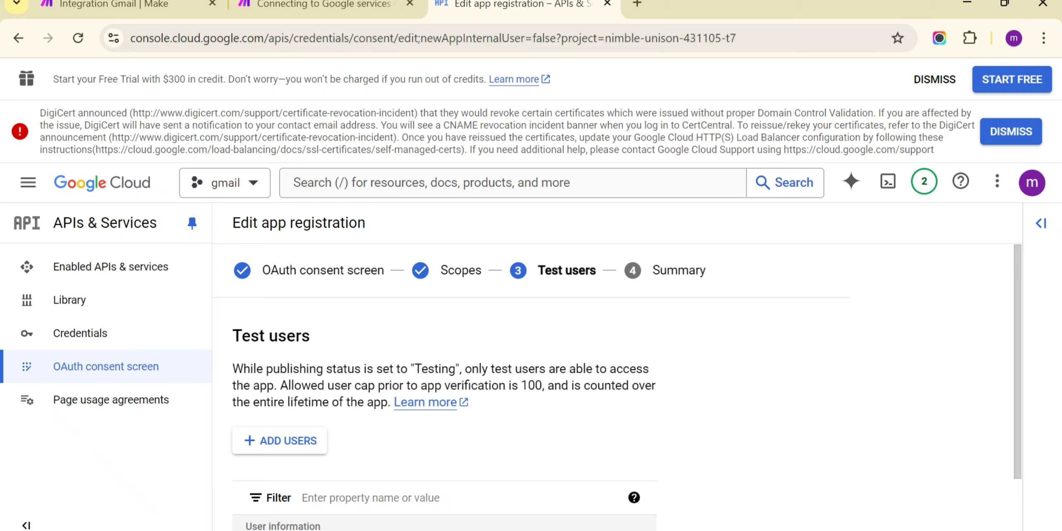
Step: Add the account's own email address as a test user, then save and continue to the Summary stage
scroll(531, 388, "down", 2)
scroll(444, 386, "up", 2)
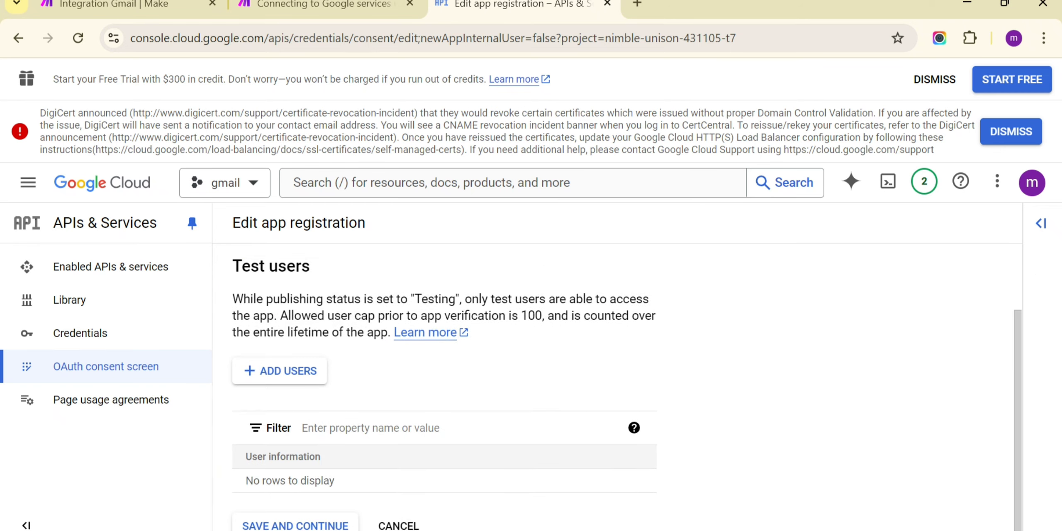
left_click(279, 440)
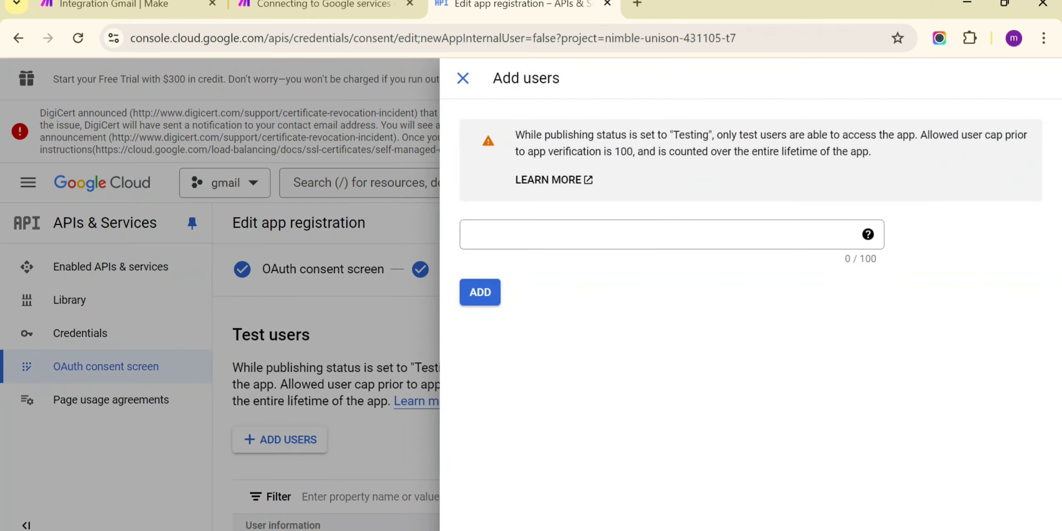
key("ctrl+v")
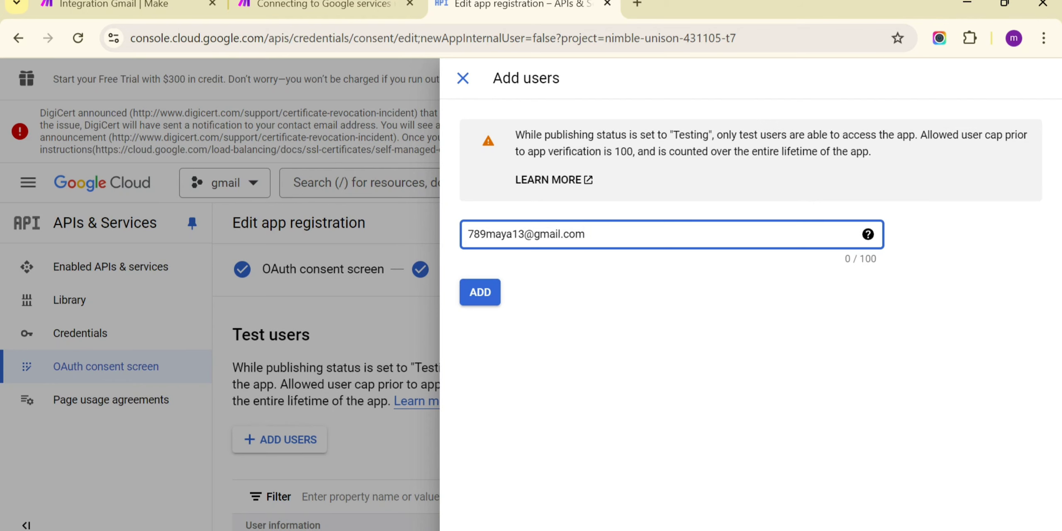
key("Tab")
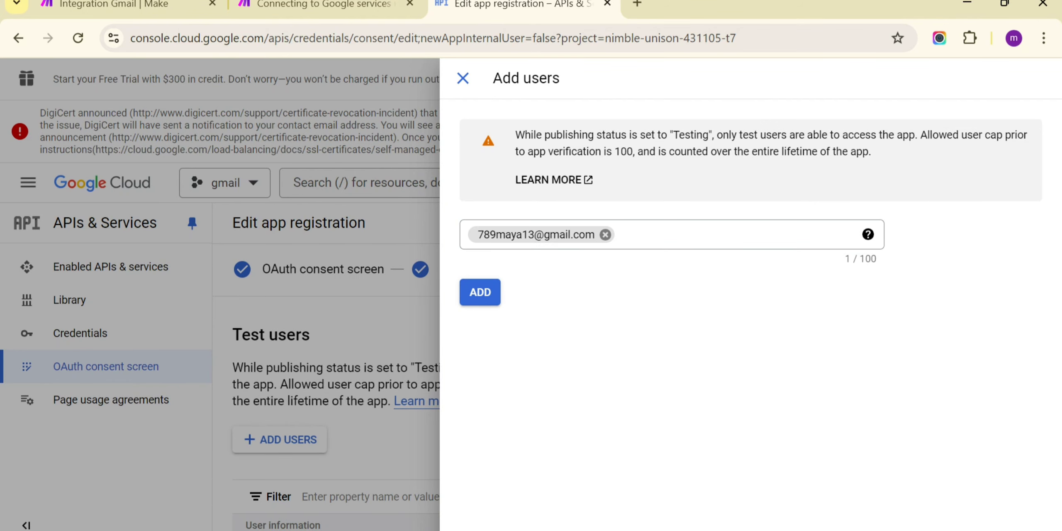
left_click(480, 293)
scroll(531, 387, "down", 1)
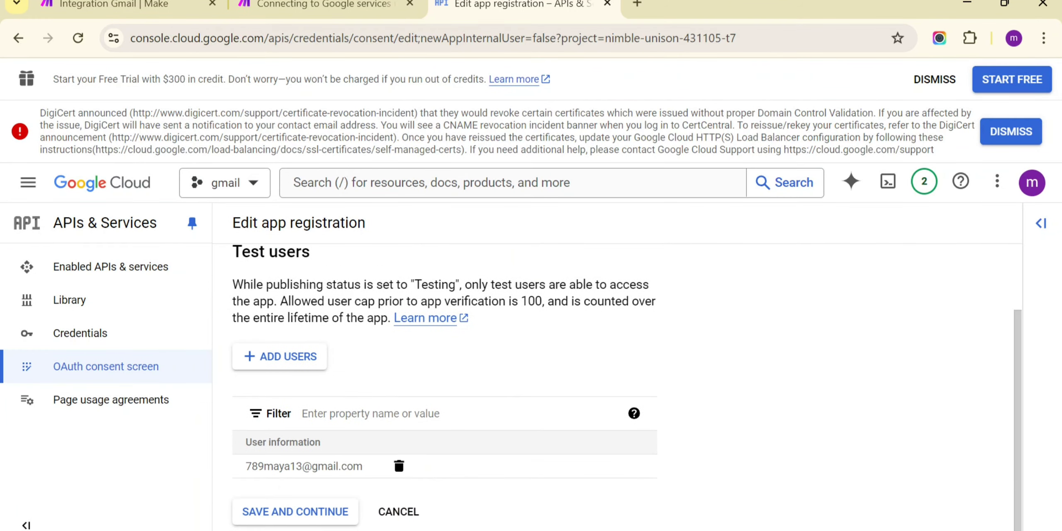
left_click(294, 511)
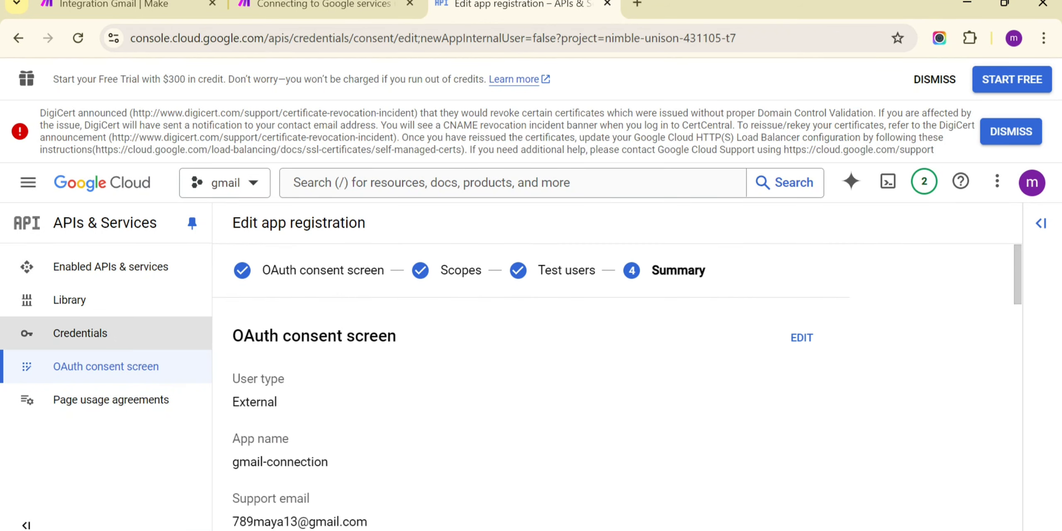
Step: Go to the project's Credentials page and view the types of credentials that can be created
left_click(80, 333)
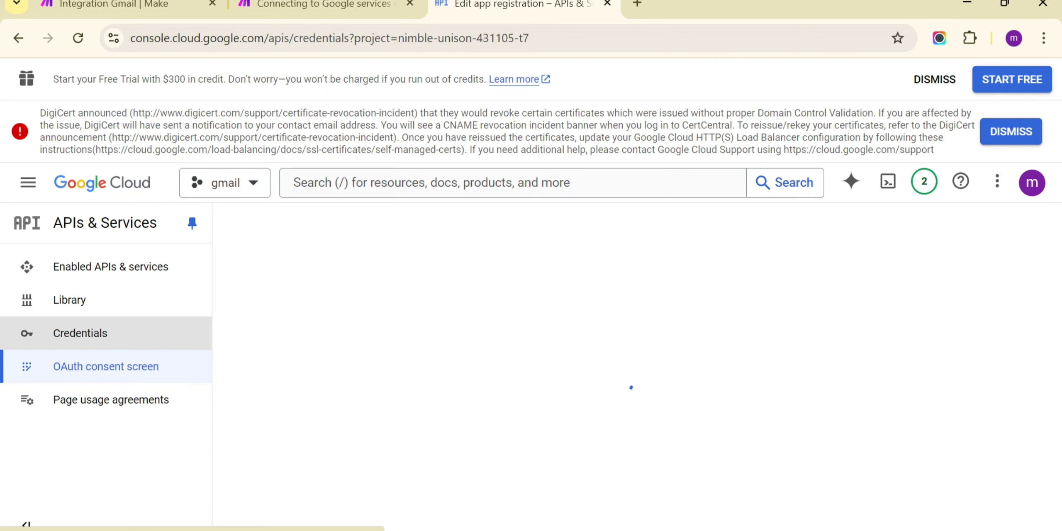
scroll(631, 386, "down", 2)
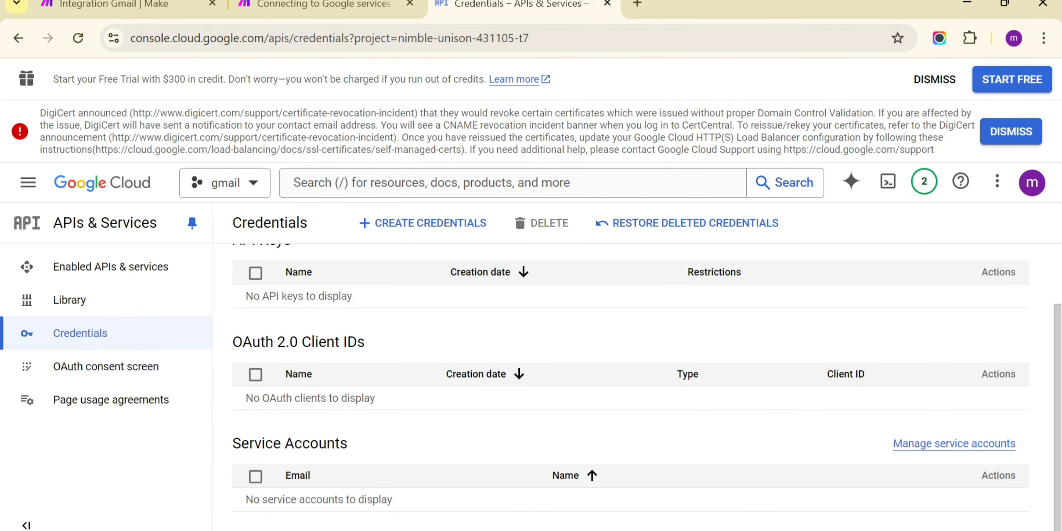
scroll(630, 386, "up", 2)
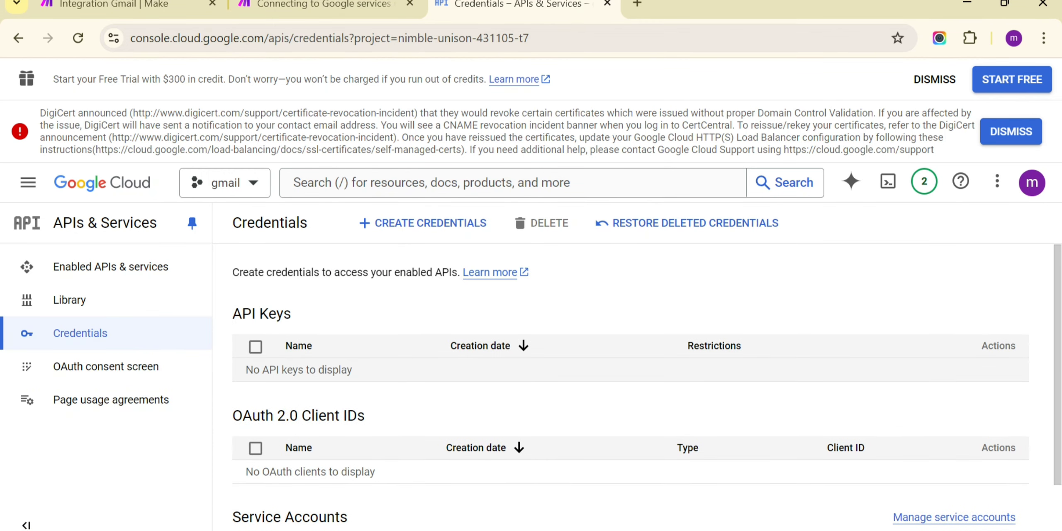
left_click(422, 222)
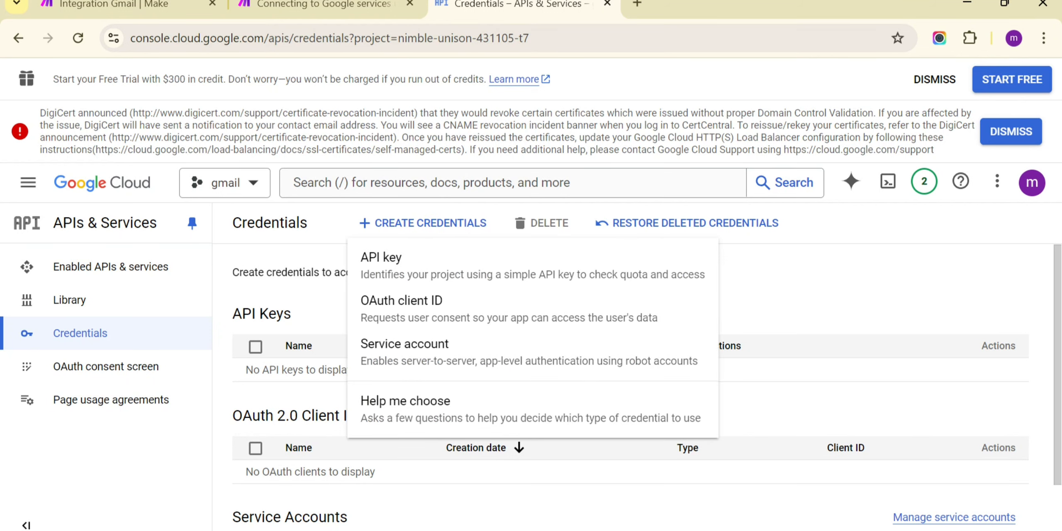
key("Escape")
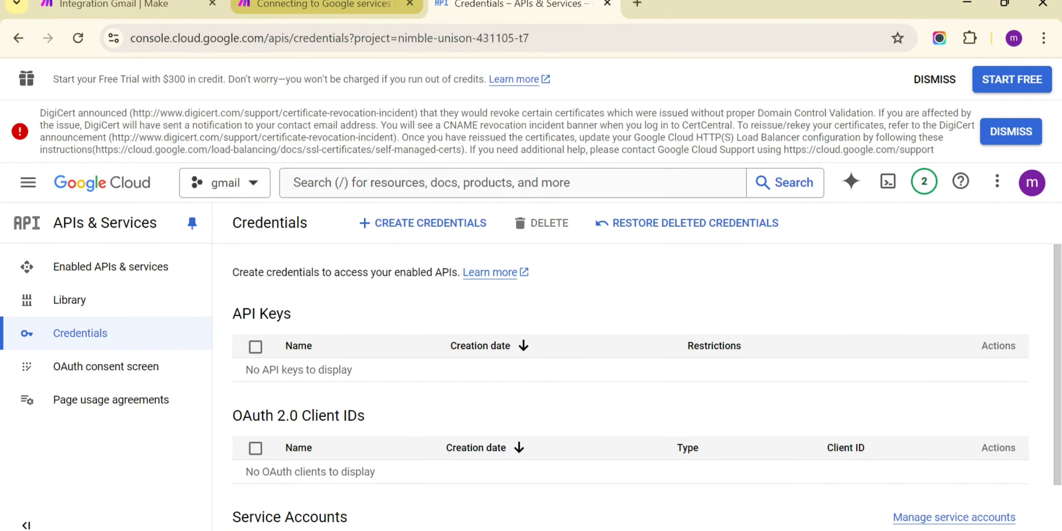
Step: Switch to the Make help guide and read its instructions for creating client credentials
left_click(323, 5)
scroll(601, 290, "down", 2)
scroll(601, 290, "up", 1)
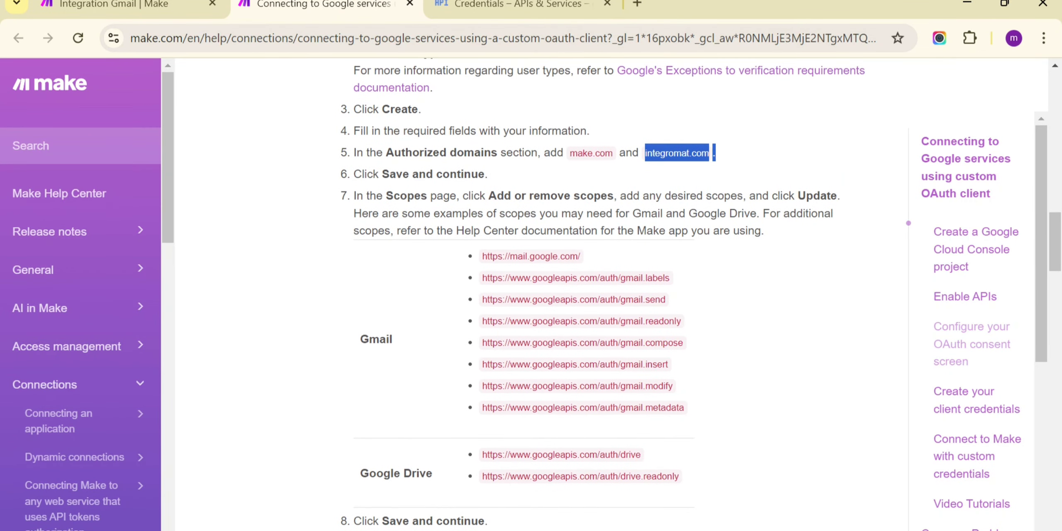
scroll(601, 291, "down", 3)
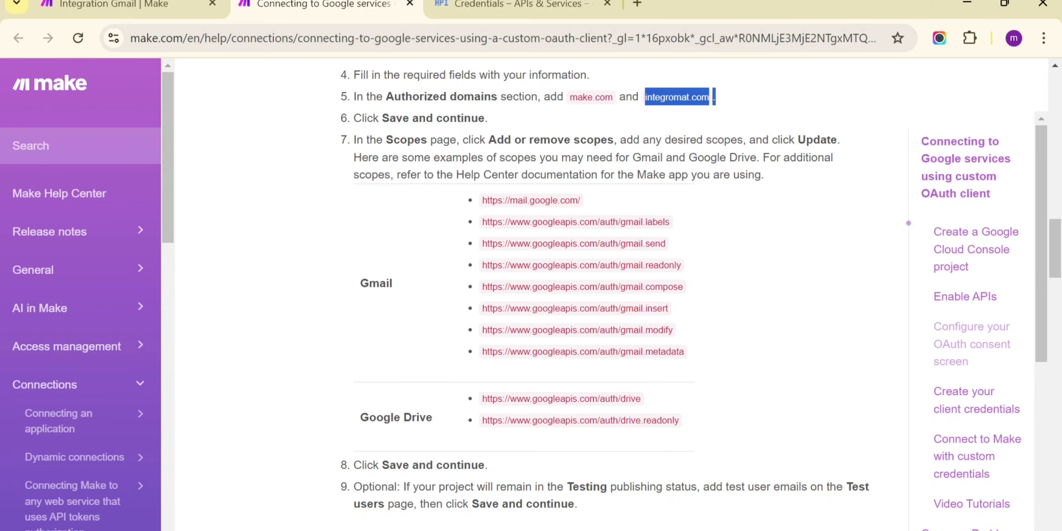
scroll(601, 290, "up", 1)
scroll(602, 290, "down", 7)
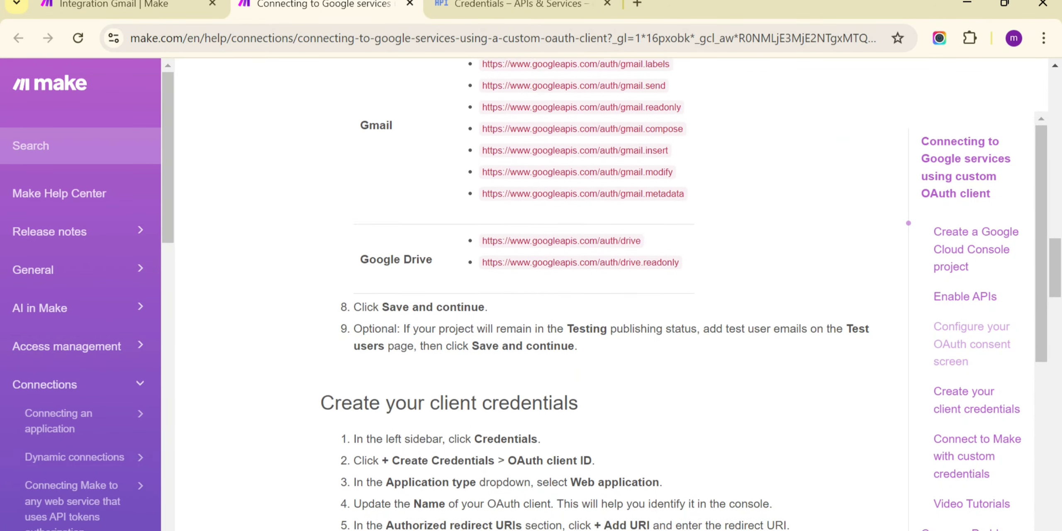
scroll(601, 290, "down", 3)
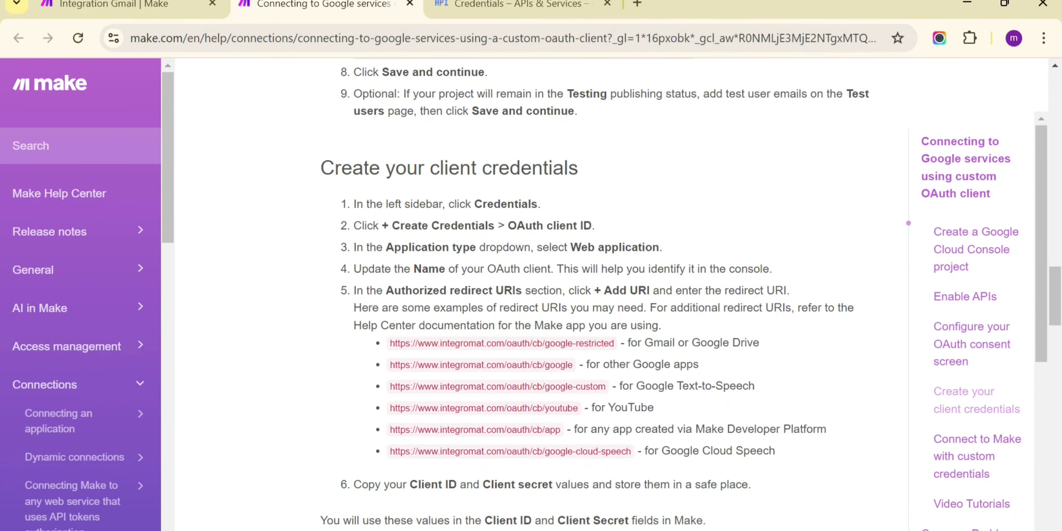
Step: Return to the Google Cloud credentials and start a new OAuth client ID with the application type Web application
left_click(518, 4)
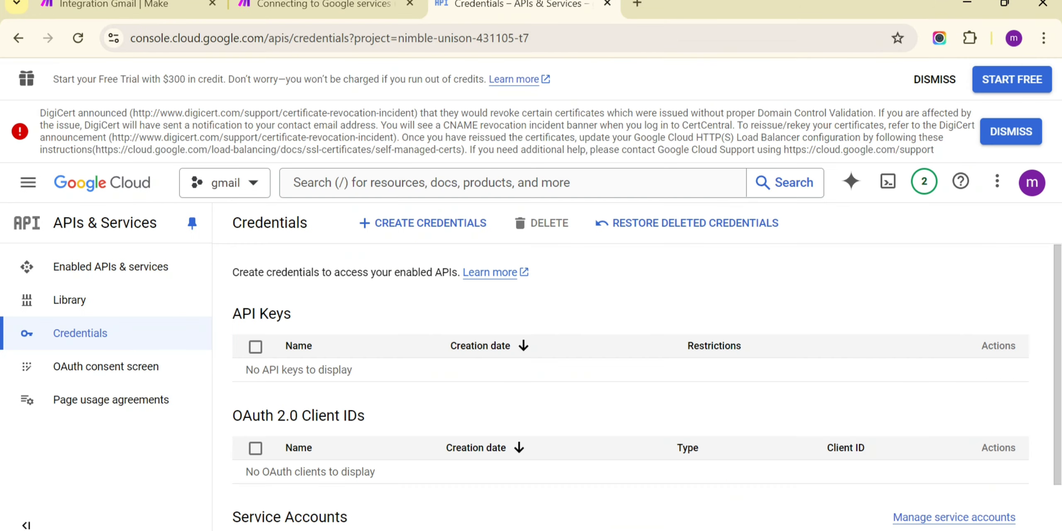
left_click(422, 223)
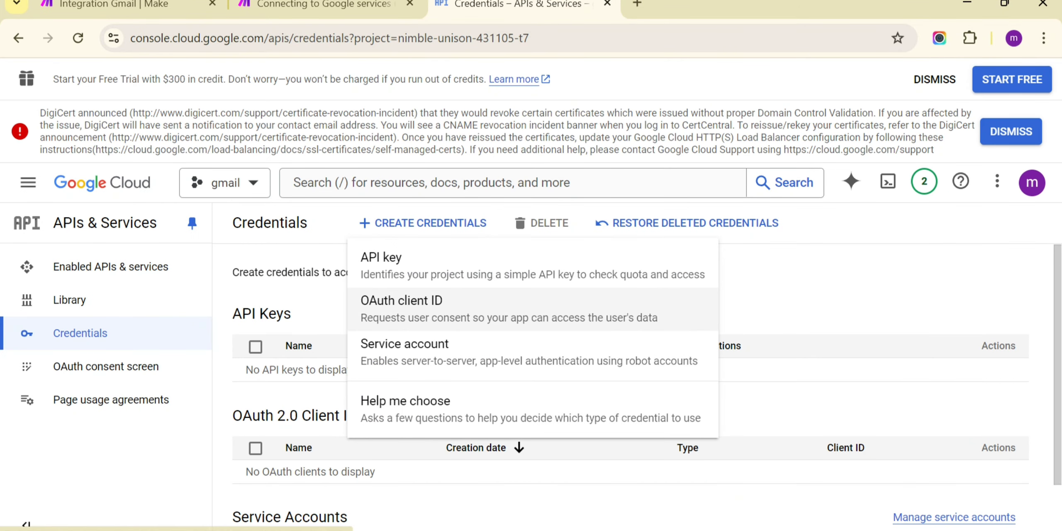
left_click(406, 305)
left_click(580, 346)
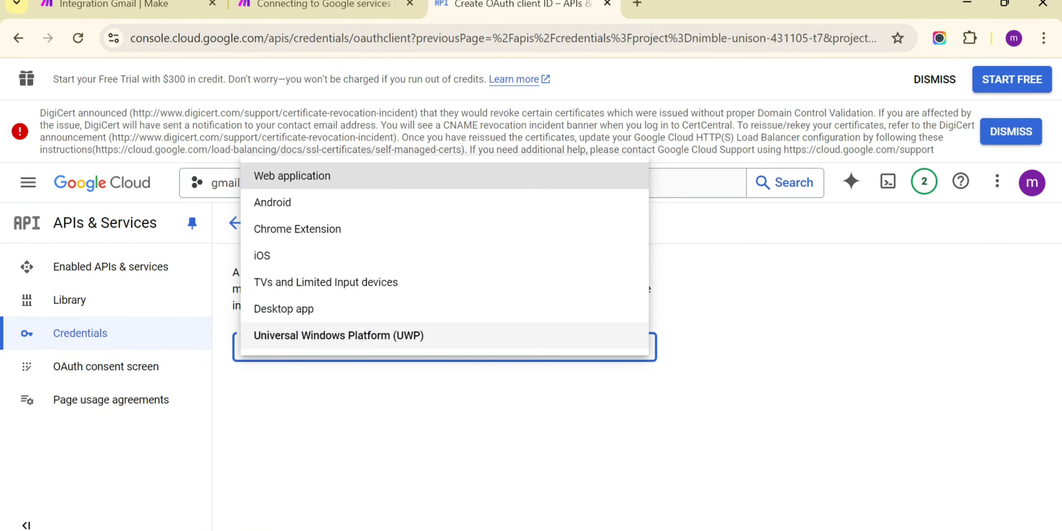
left_click(307, 176)
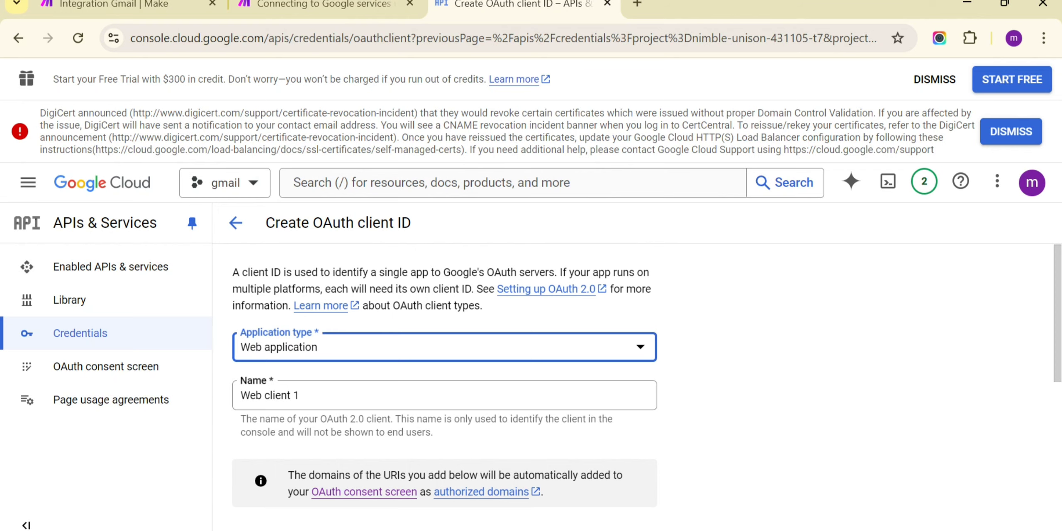
Step: Add an empty authorized redirect URI entry to the OAuth client
scroll(636, 373, "down", 2)
scroll(637, 373, "down", 3)
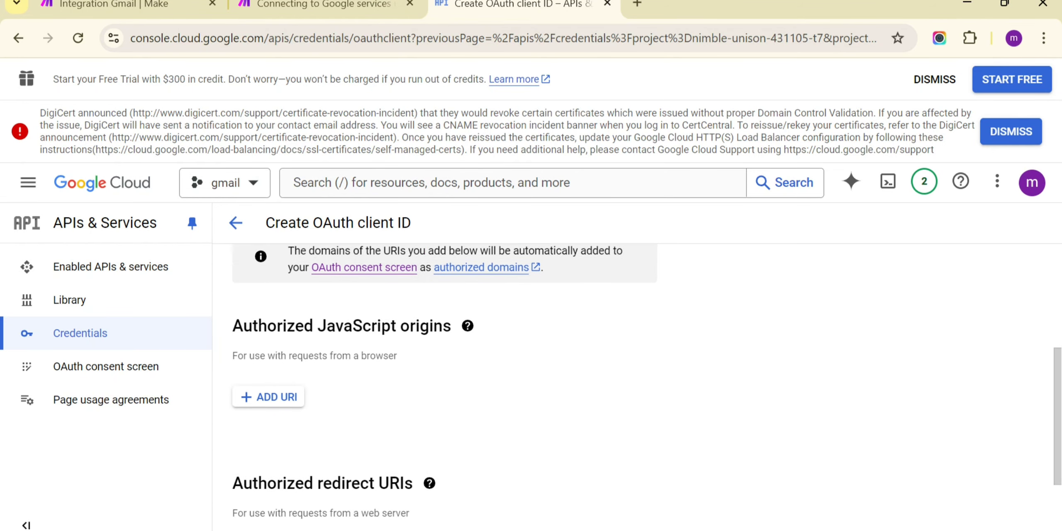
scroll(637, 373, "up", 4)
scroll(637, 373, "down", 8)
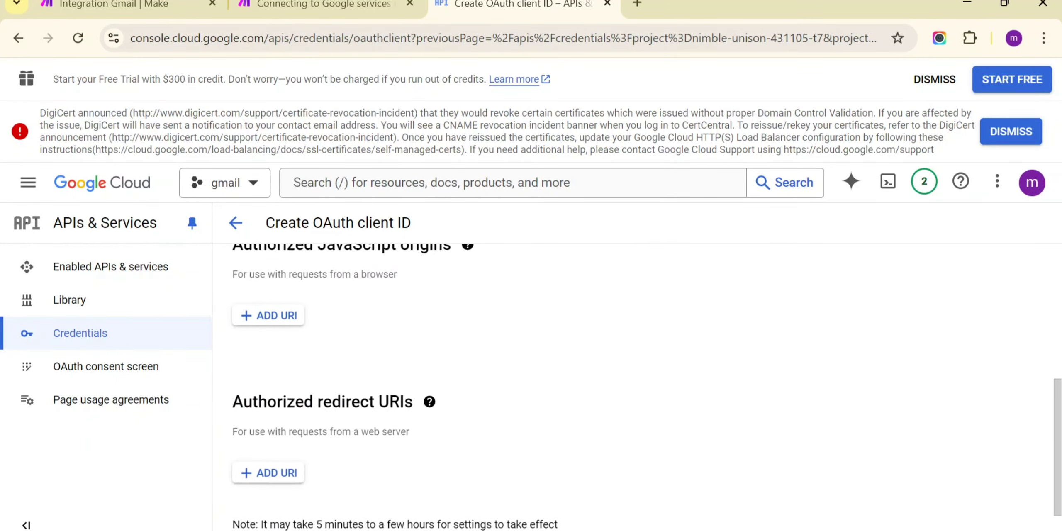
left_click(268, 430)
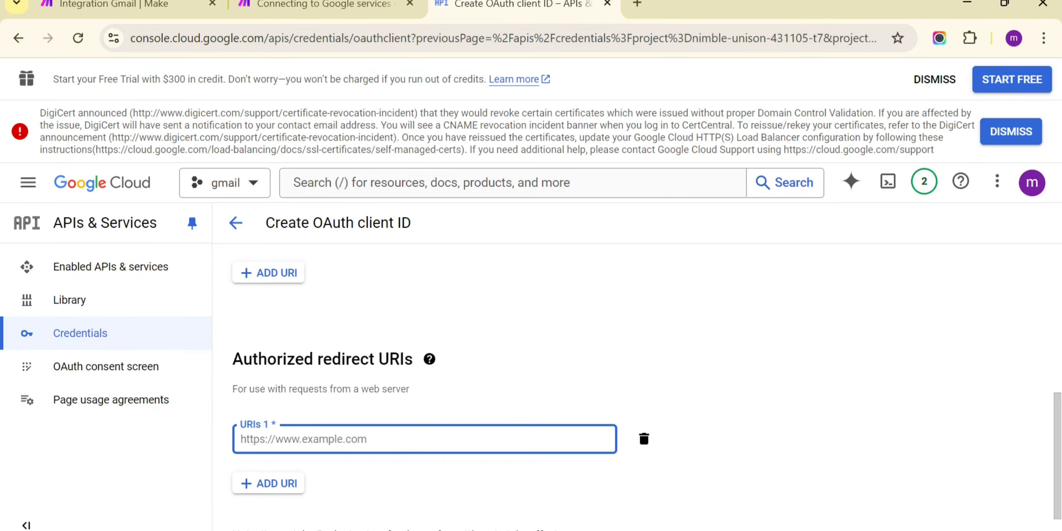
scroll(637, 373, "down", 1)
left_click(424, 401)
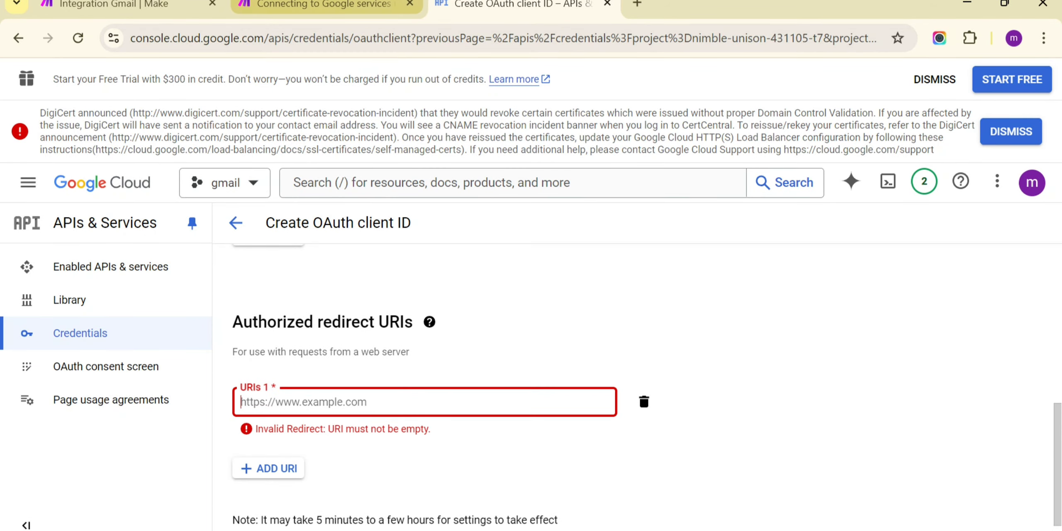
left_click(324, 5)
scroll(608, 290, "down", 10)
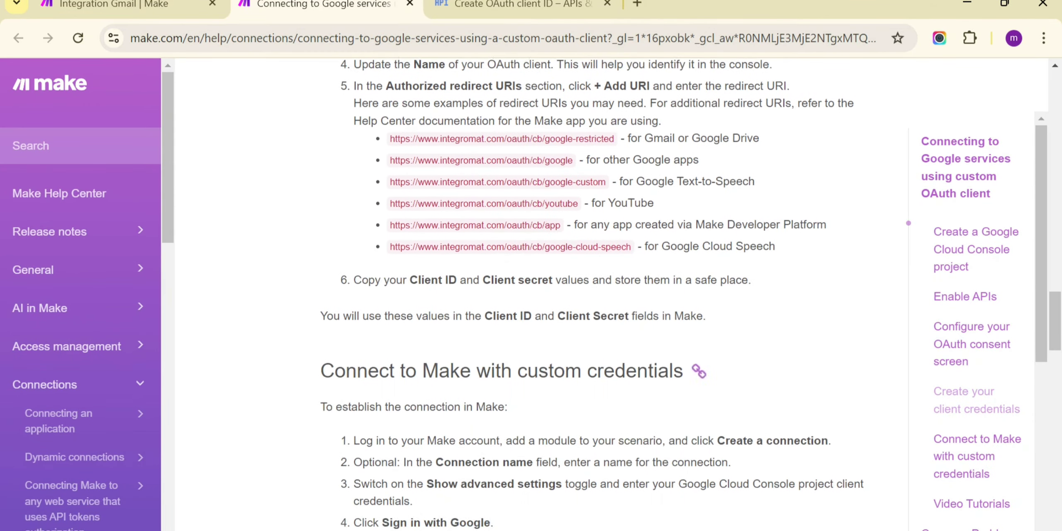
scroll(607, 290, "up", 9)
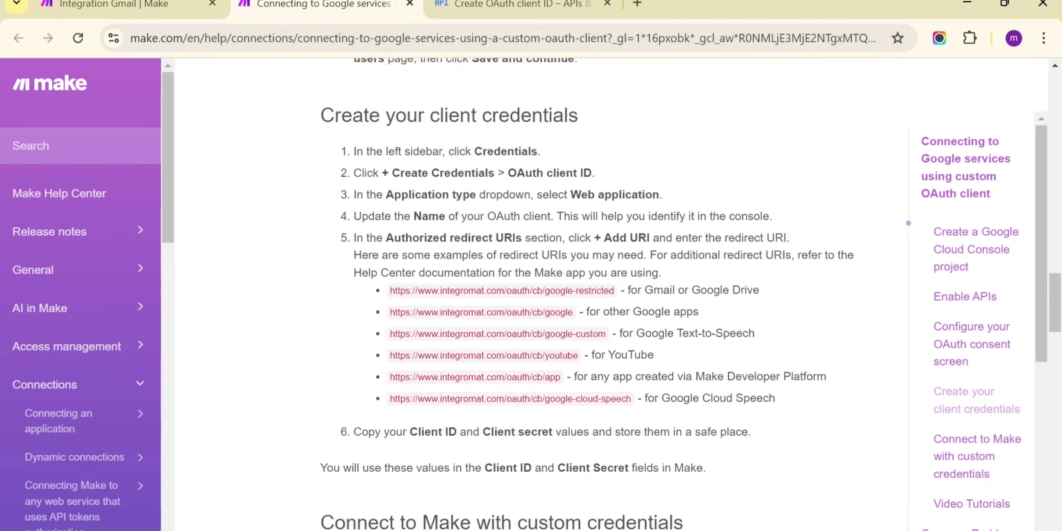
left_click_drag(390, 310, 614, 309)
key("ctrl+c")
key("ctrl+Tab")
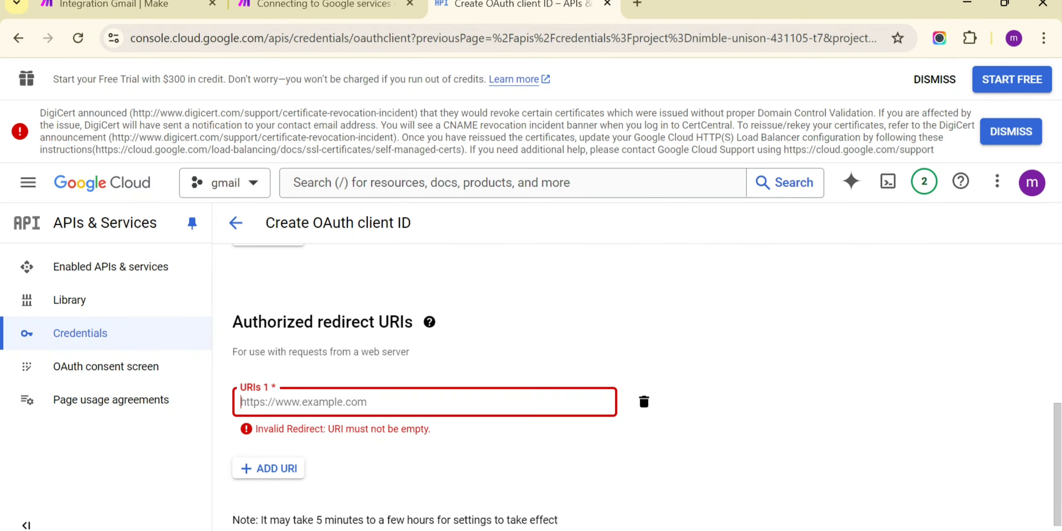
key("ctrl+v")
scroll(440, 387, "down", 1)
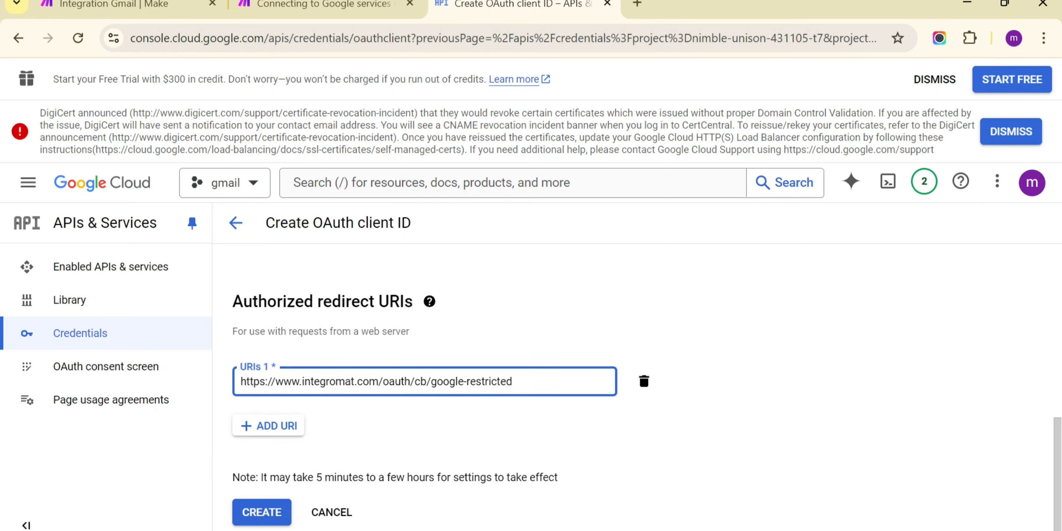
Step: Create the OAuth client with its redirect URI and open the details of Web client 1
left_click(261, 512)
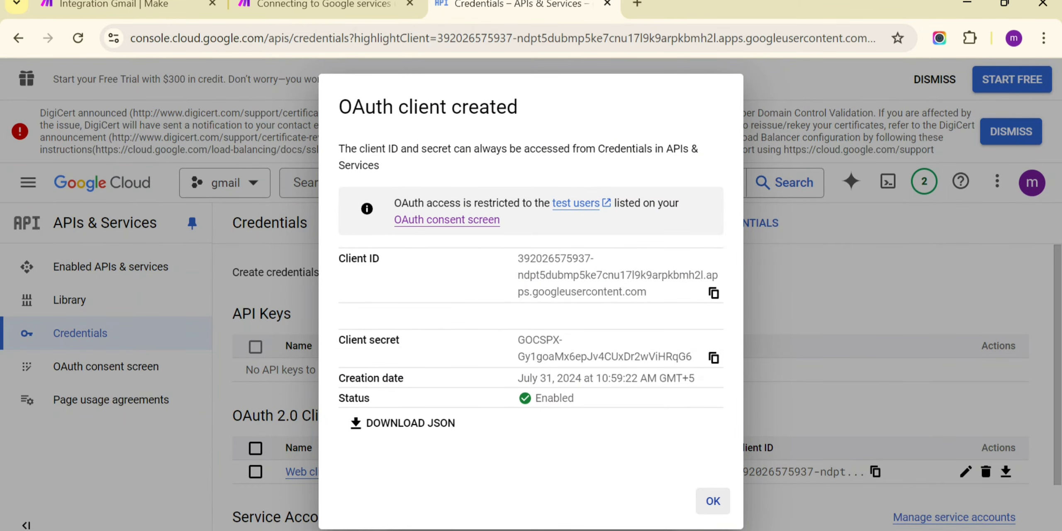
left_click(712, 500)
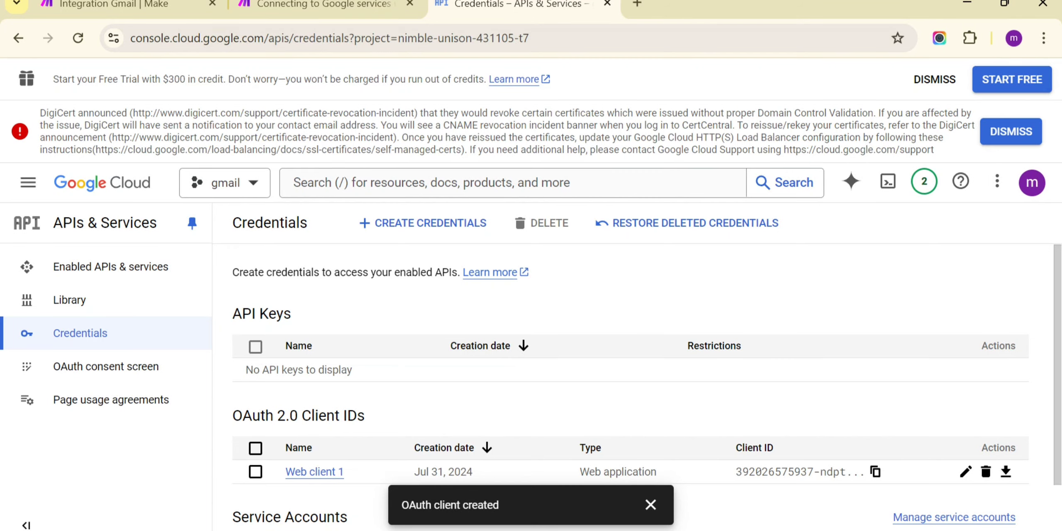
scroll(630, 390, "down", 2)
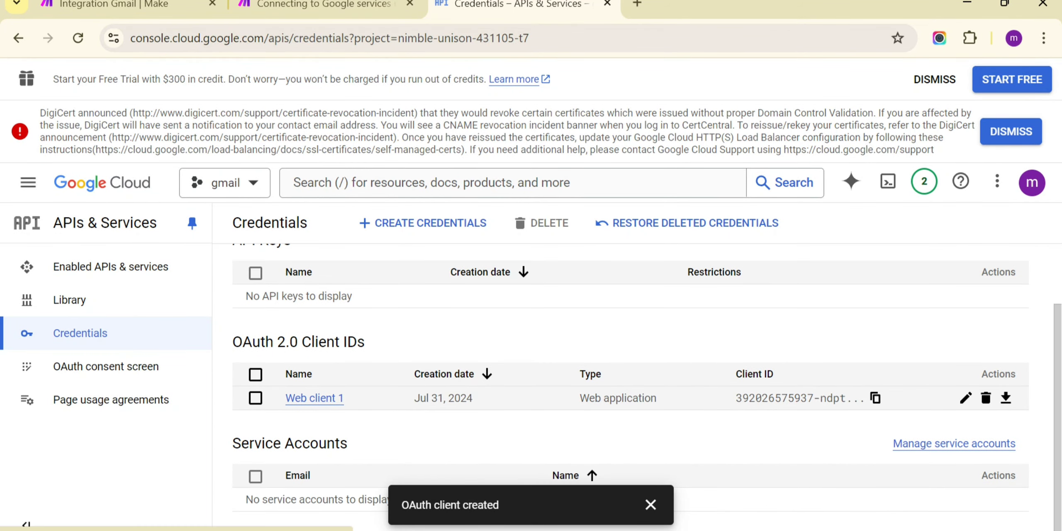
left_click(315, 399)
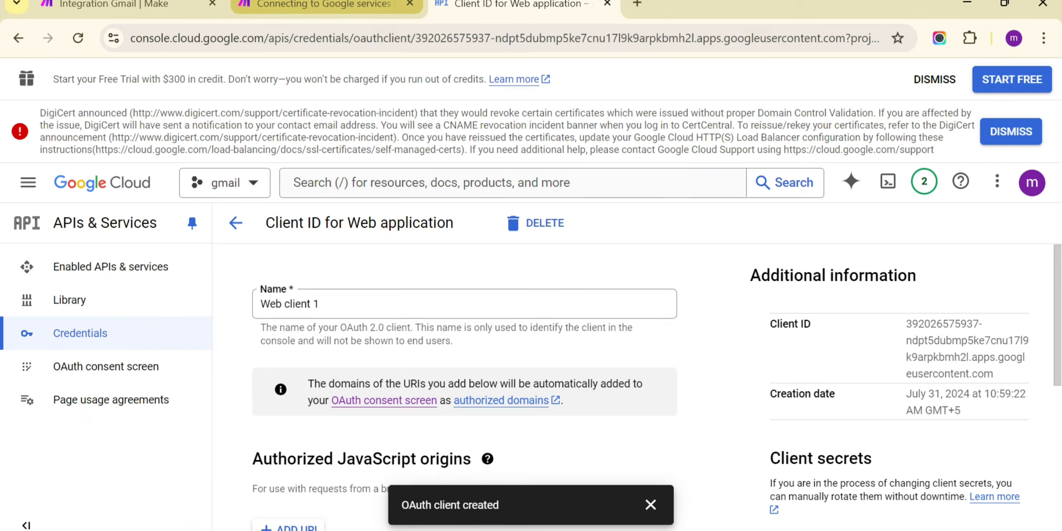
Step: Switch to the Make scenario and show the advanced settings of the new Gmail connection to reach its Client ID entry
left_click(315, 4)
left_click(116, 4)
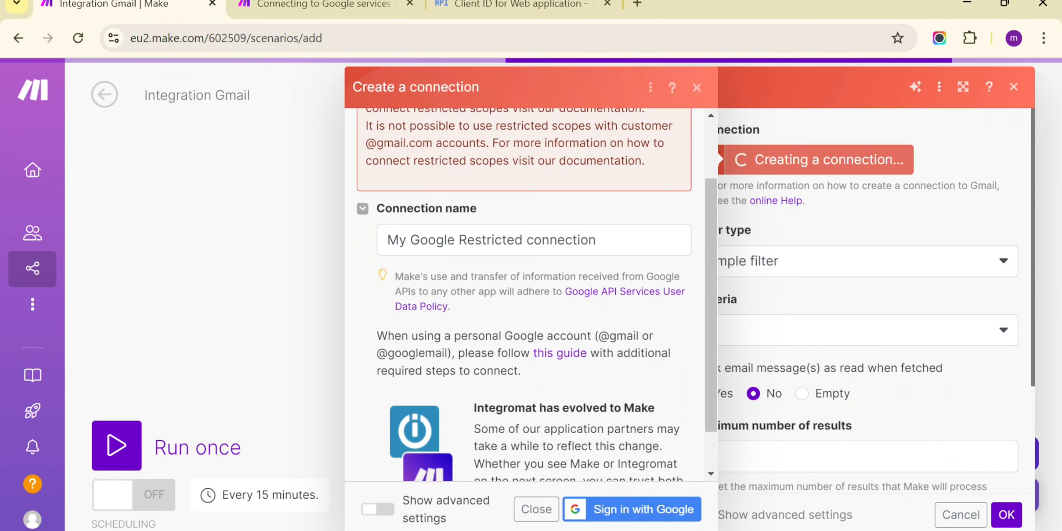
scroll(527, 294, "down", 1)
left_click(377, 509)
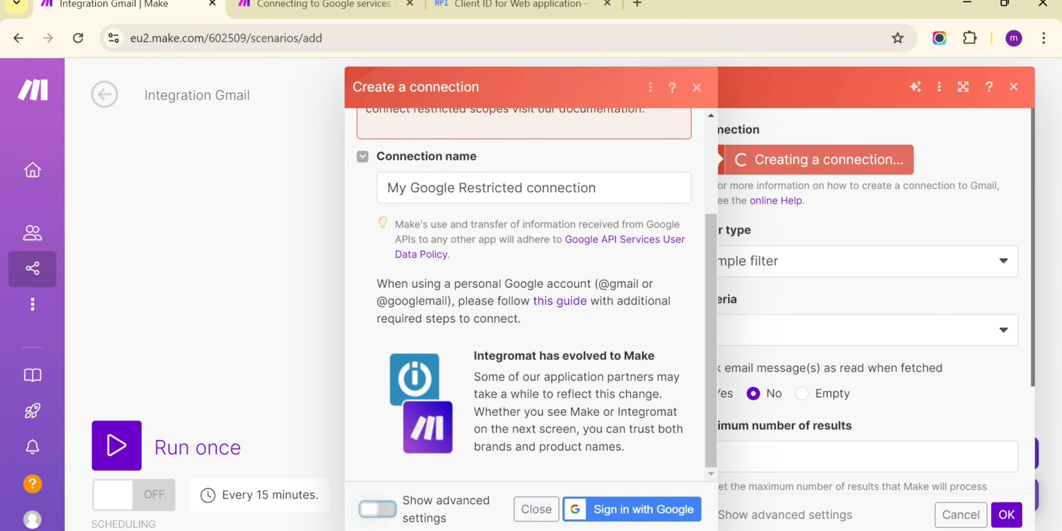
left_click(533, 380)
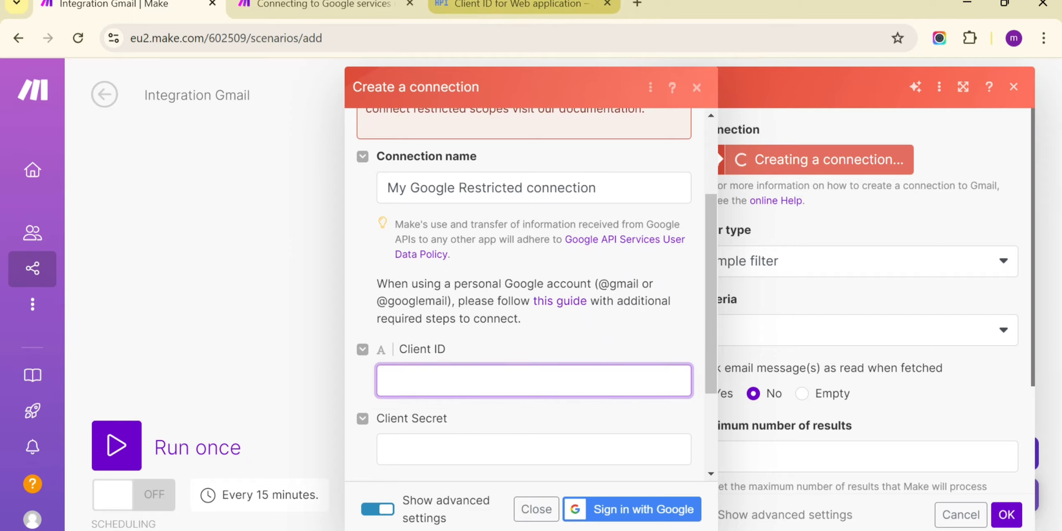
Step: Copy the client ID from the Google Cloud client details into the Make connection's Client ID field
left_click(514, 5)
left_click_drag(905, 324, 966, 411)
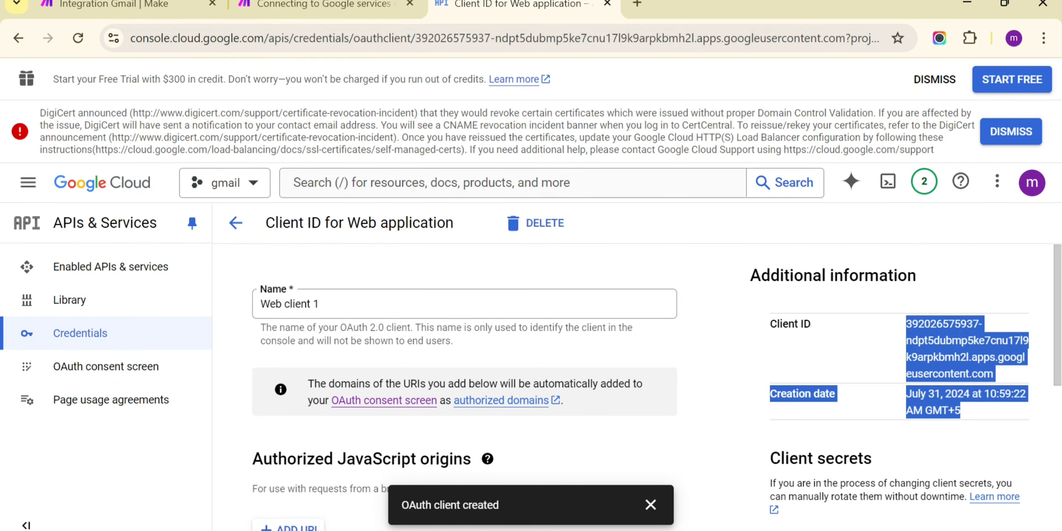
left_click_drag(906, 324, 992, 374)
key("ctrl+c")
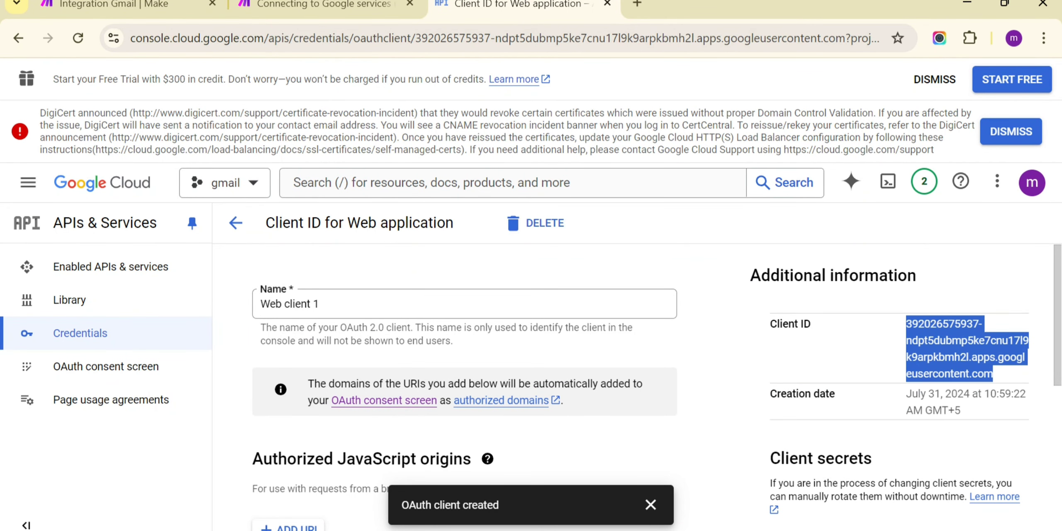
left_click(125, 5)
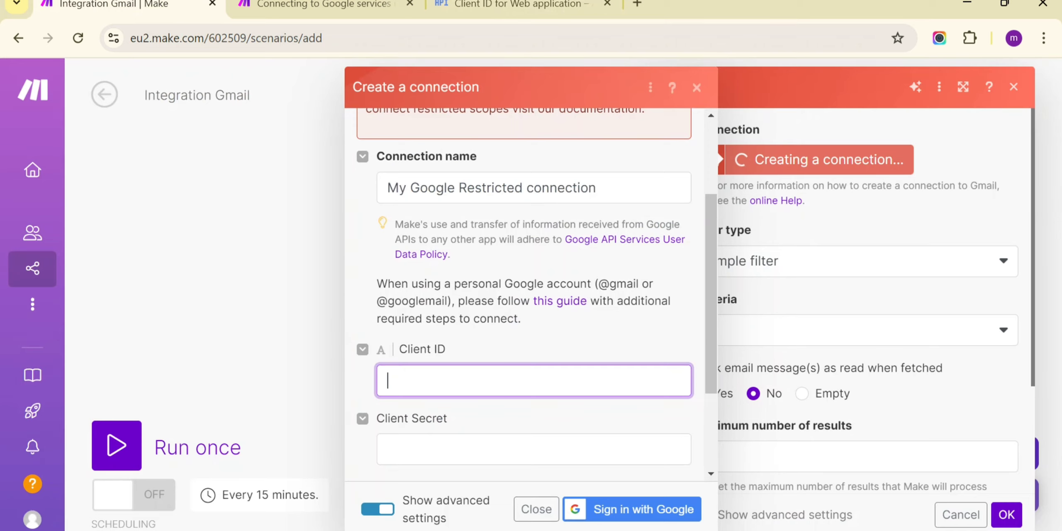
key("ctrl+v")
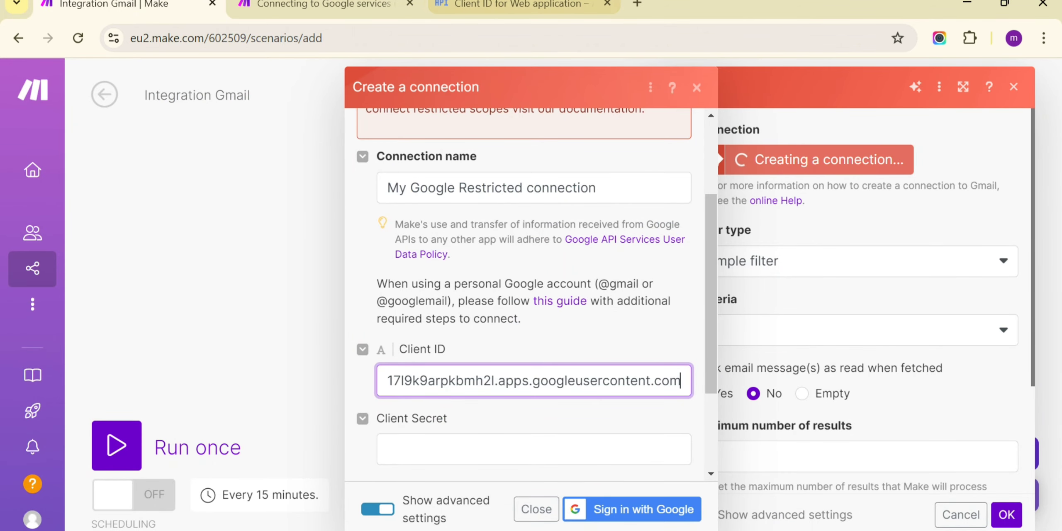
Step: Copy the client secret from the Google Cloud client details into the Make connection's Client Secret field
left_click(518, 5)
scroll(655, 385, "down", 5)
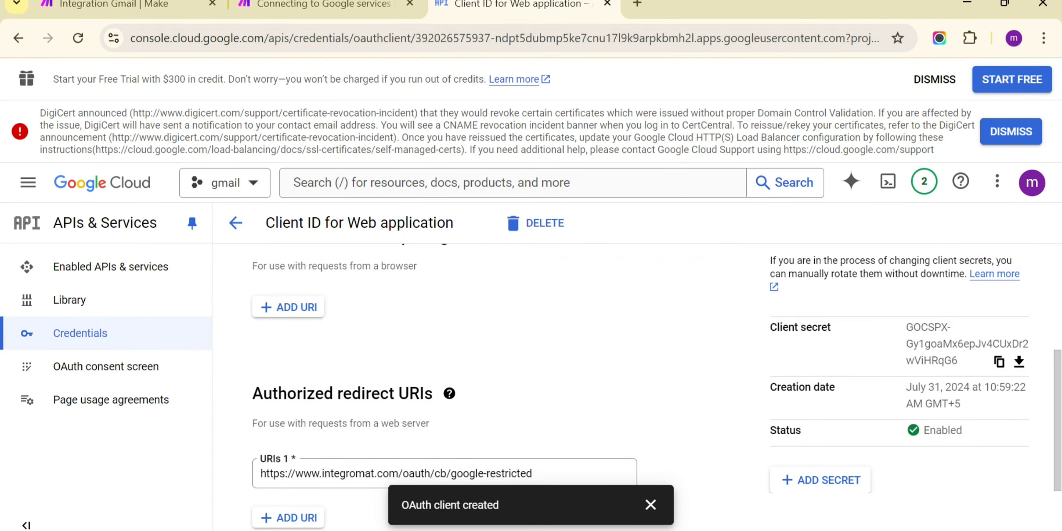
left_click(999, 362)
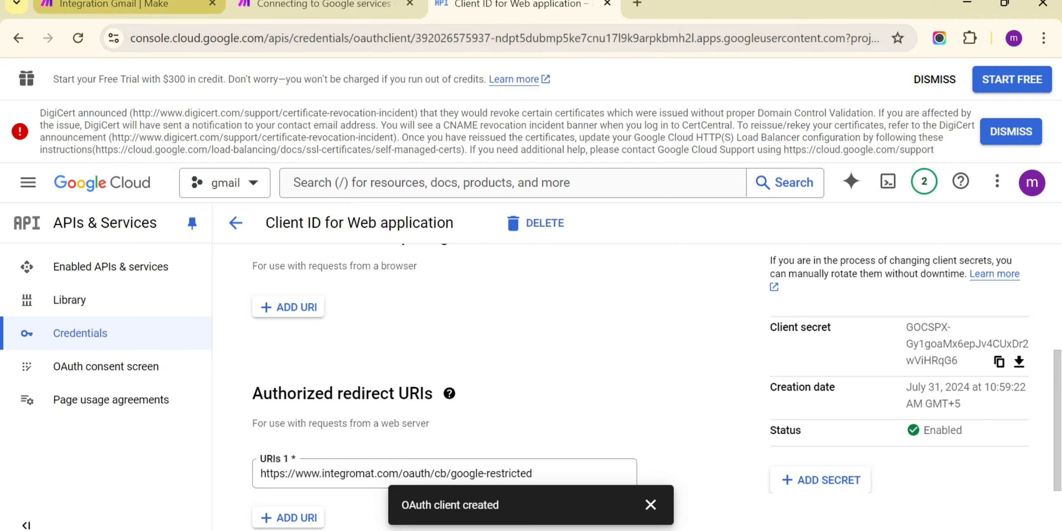
left_click(125, 5)
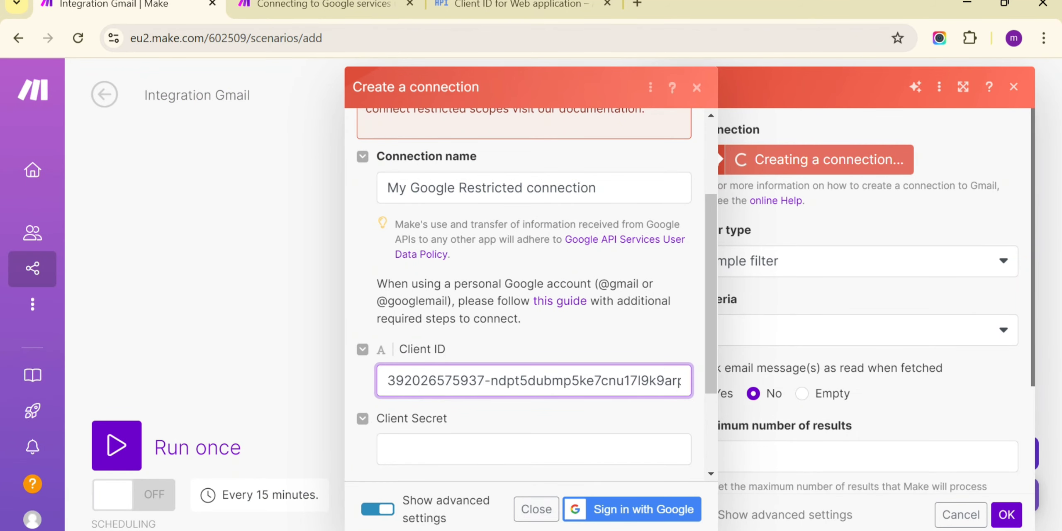
left_click(533, 449)
key("ctrl+v")
scroll(534, 449, "down", 3)
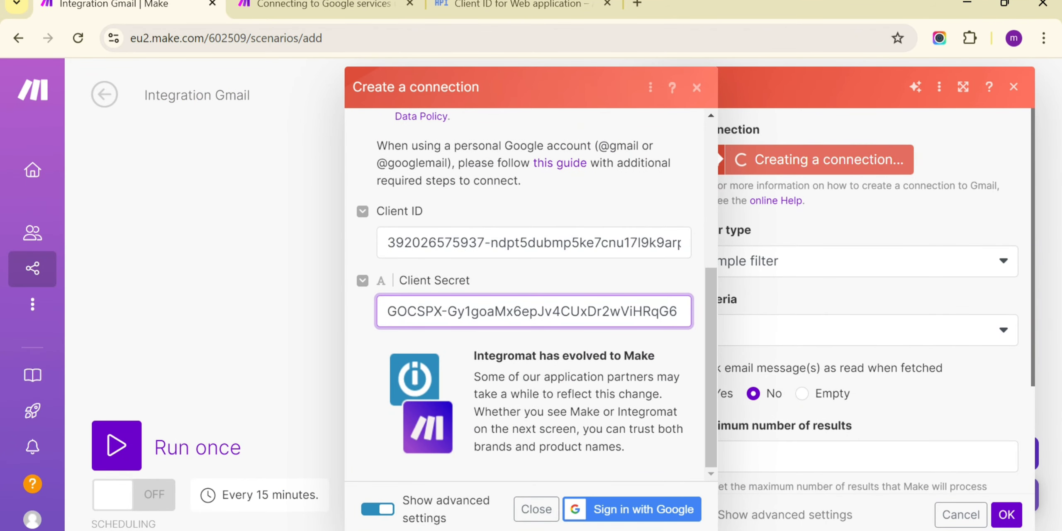
Step: Sign in with the personal Google account for the connection, continuing past the unverified app warning to integromat.com
left_click(631, 509)
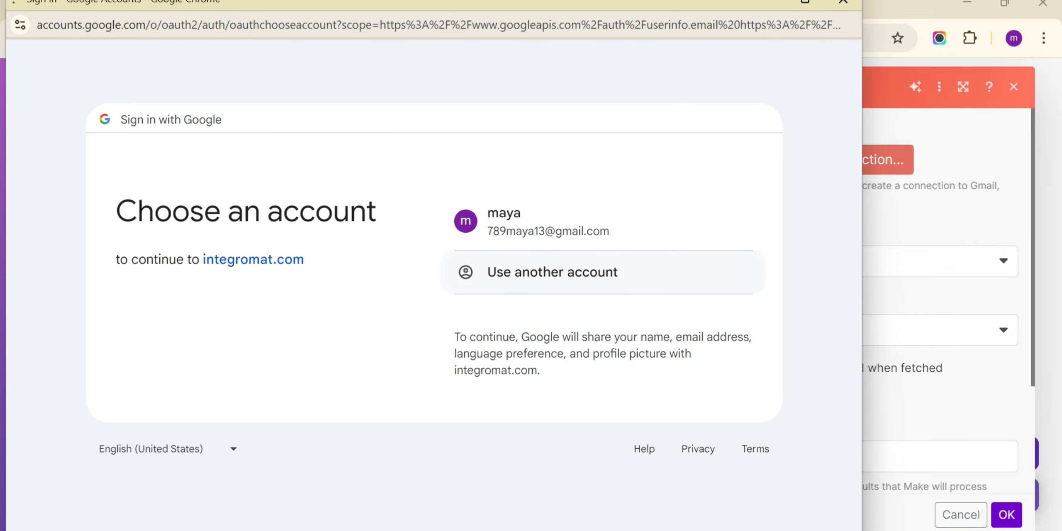
left_click(539, 221)
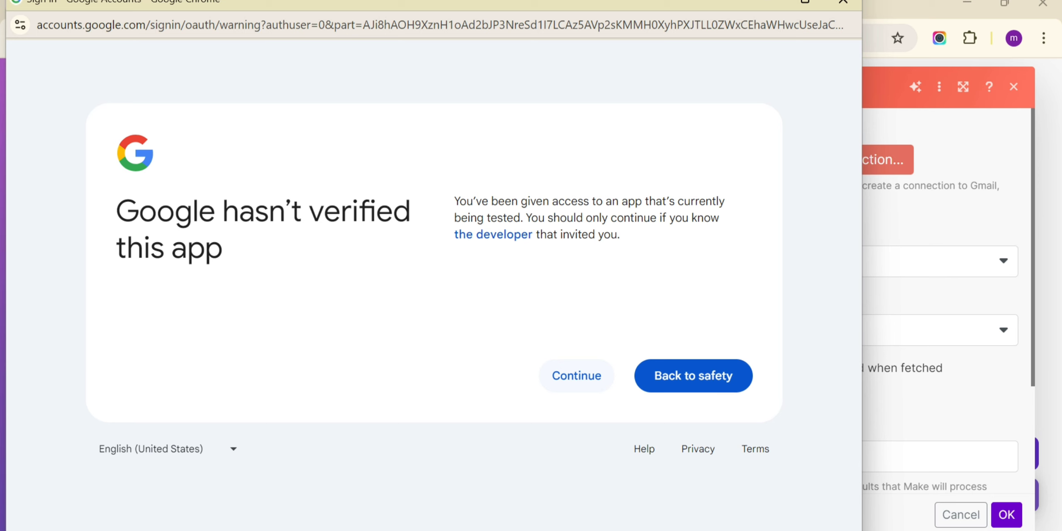
left_click(576, 375)
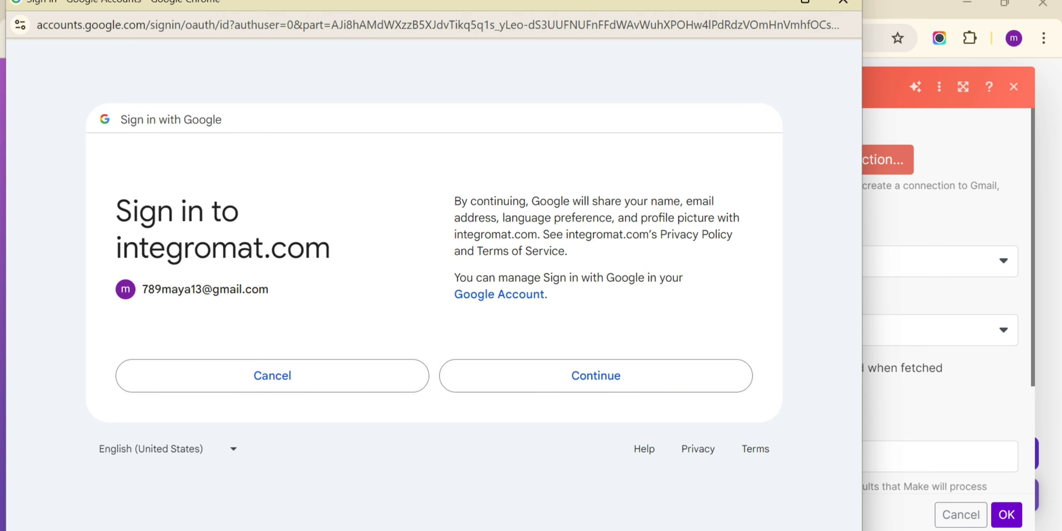
left_click(576, 375)
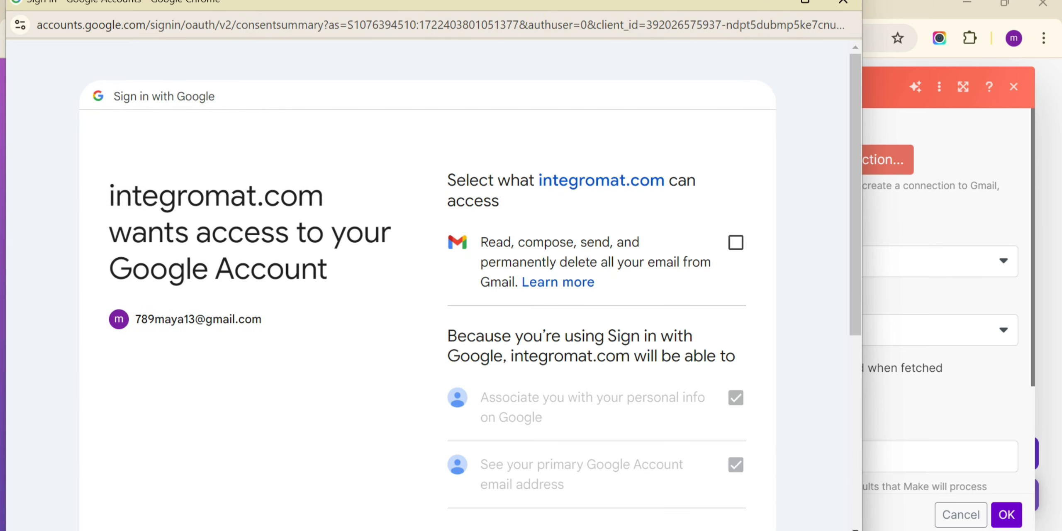
Step: Grant integromat.com permission to read, compose, send and permanently delete Gmail email, and finish the authorization
left_click(735, 242)
scroll(735, 242, "down", 5)
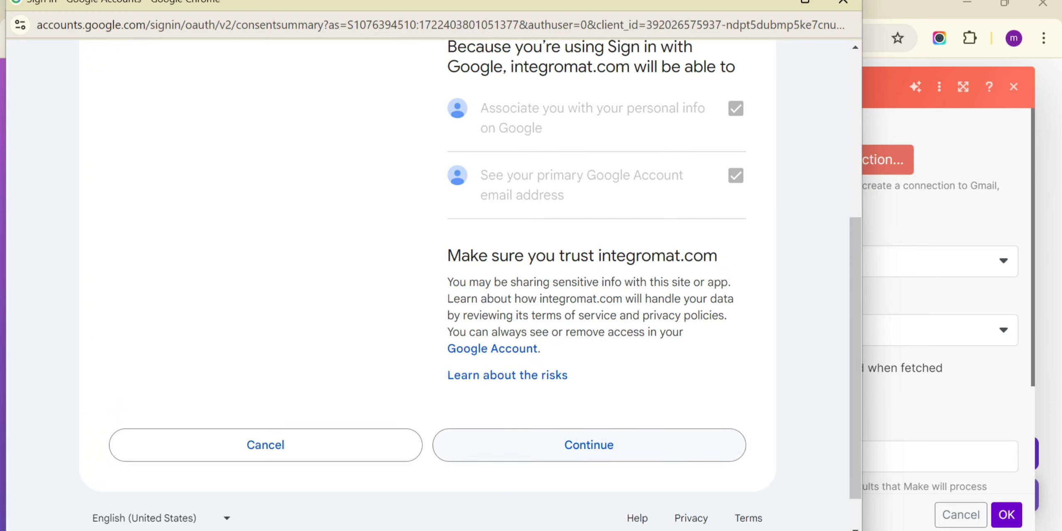
left_click(589, 445)
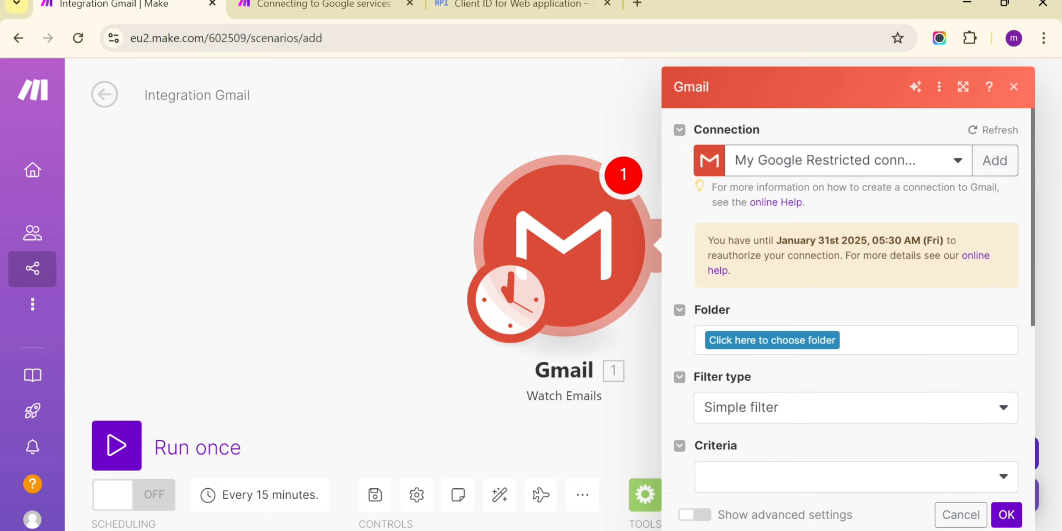
Step: Set the folder watched by the Gmail Watch Emails module to All Mail
left_click(772, 340)
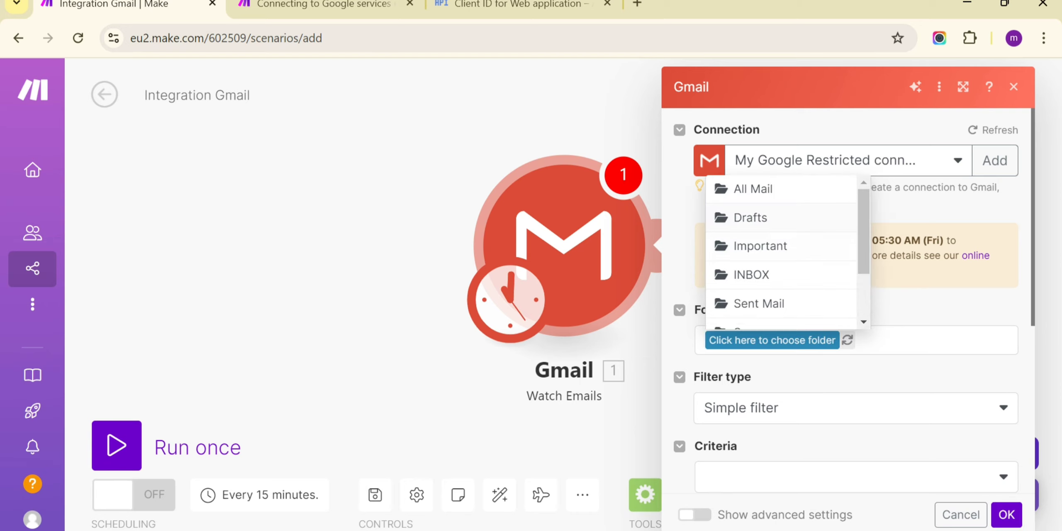
left_click(753, 189)
scroll(848, 301, "down", 1)
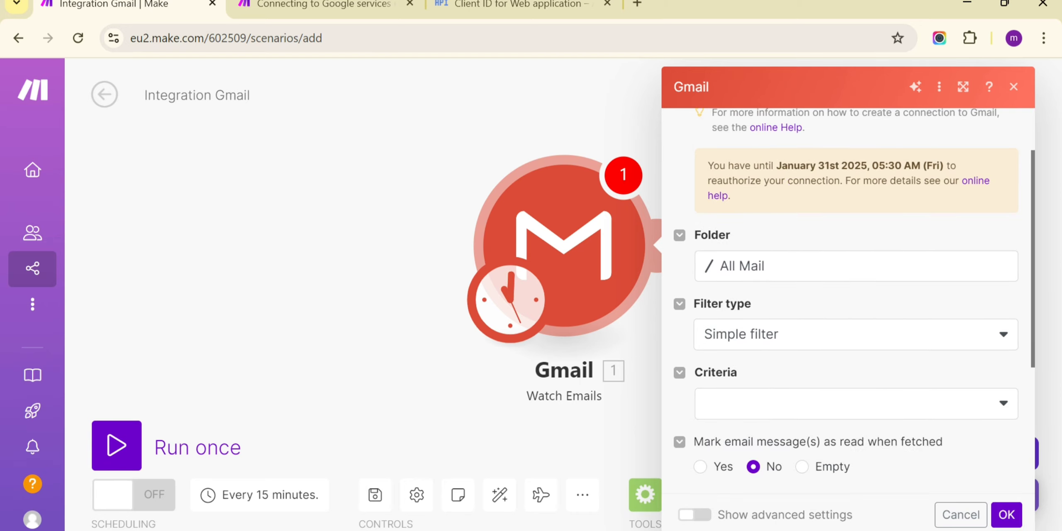
Step: Set the Gmail module's criteria to All emails and save it with the starting point From now on
scroll(856, 323, "down", 1)
left_click(856, 332)
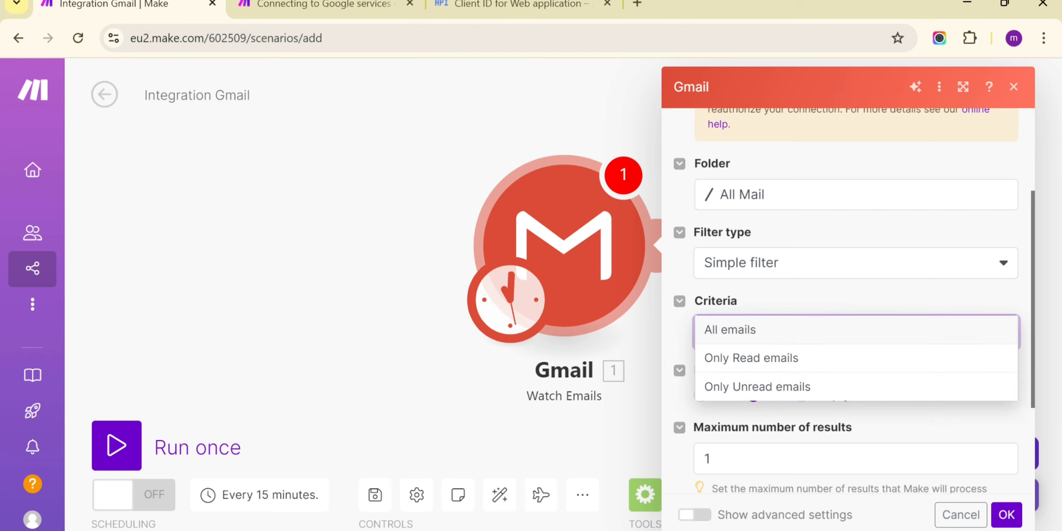
left_click(856, 330)
scroll(856, 332, "down", 2)
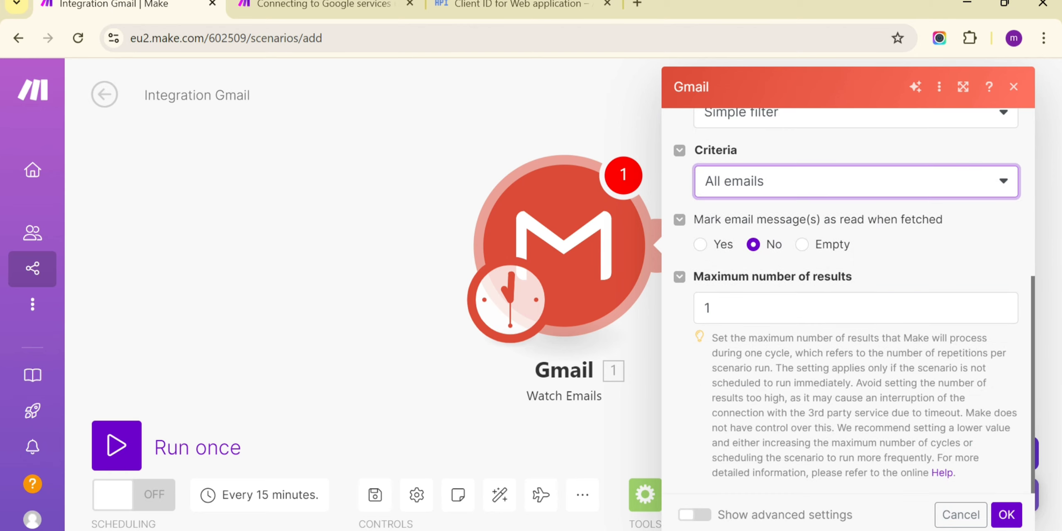
left_click(1006, 514)
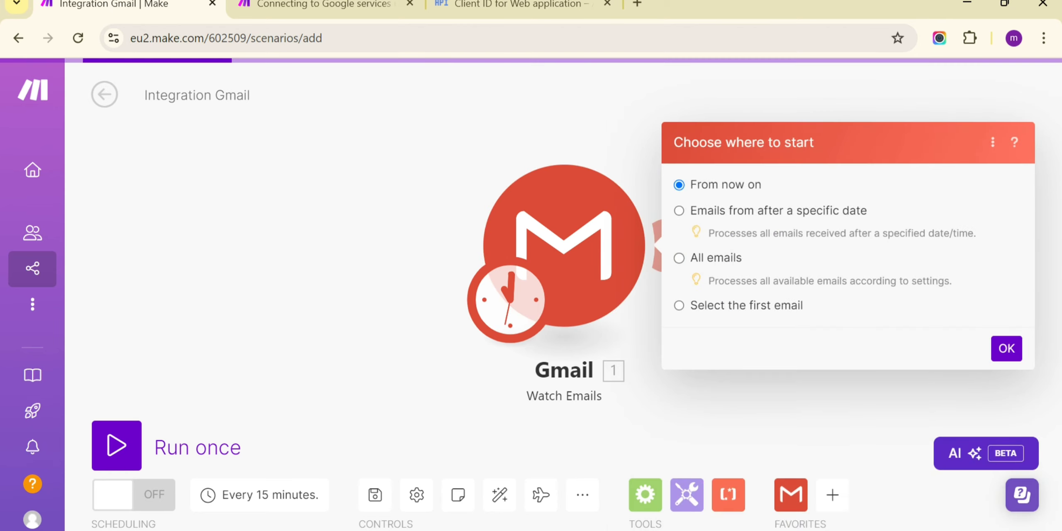
left_click(1006, 349)
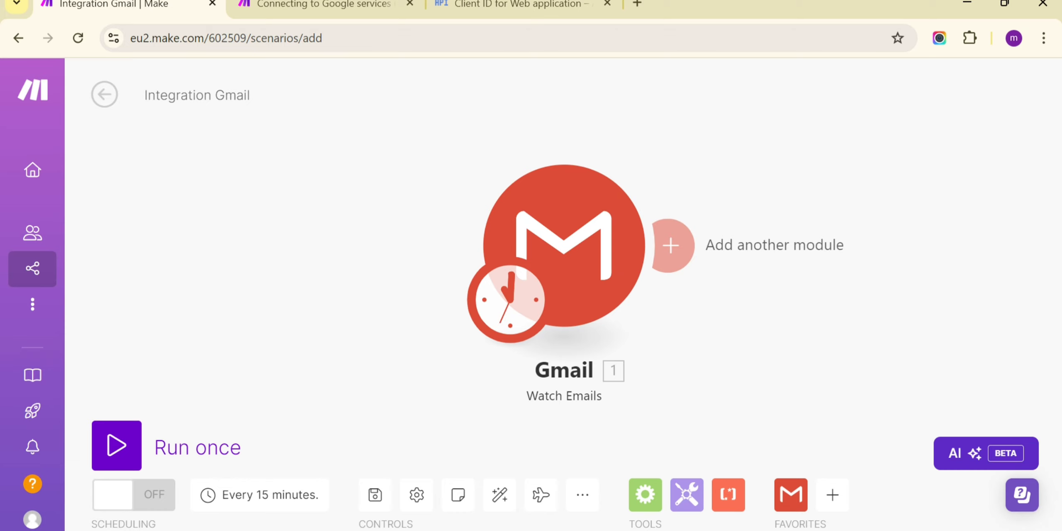